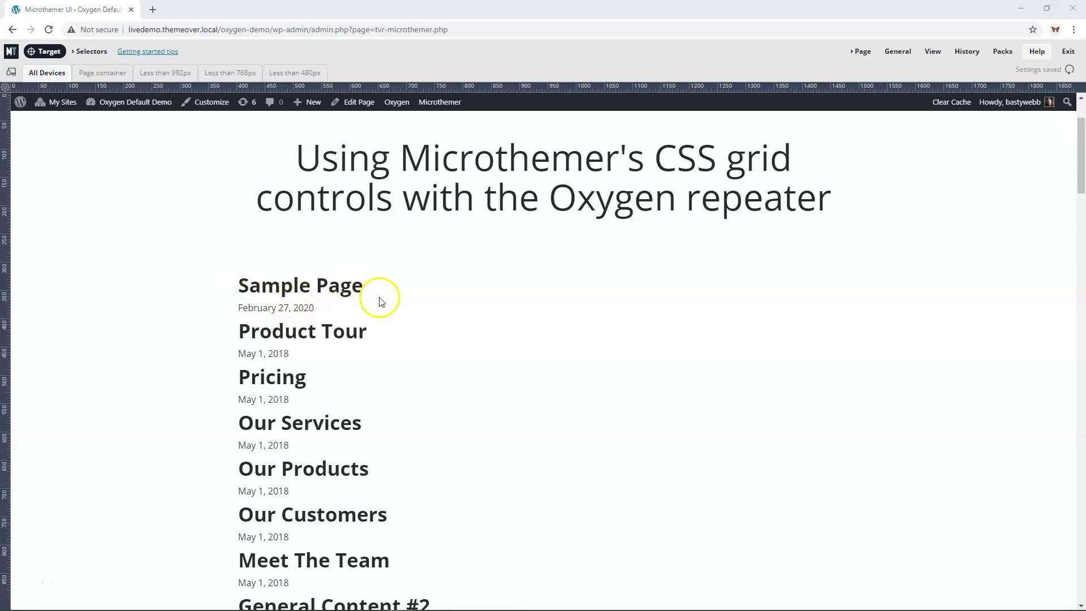
- Enable Oxygen from the View menu and select the Sample Page and page title headings
scroll(380, 301, "down", 2)
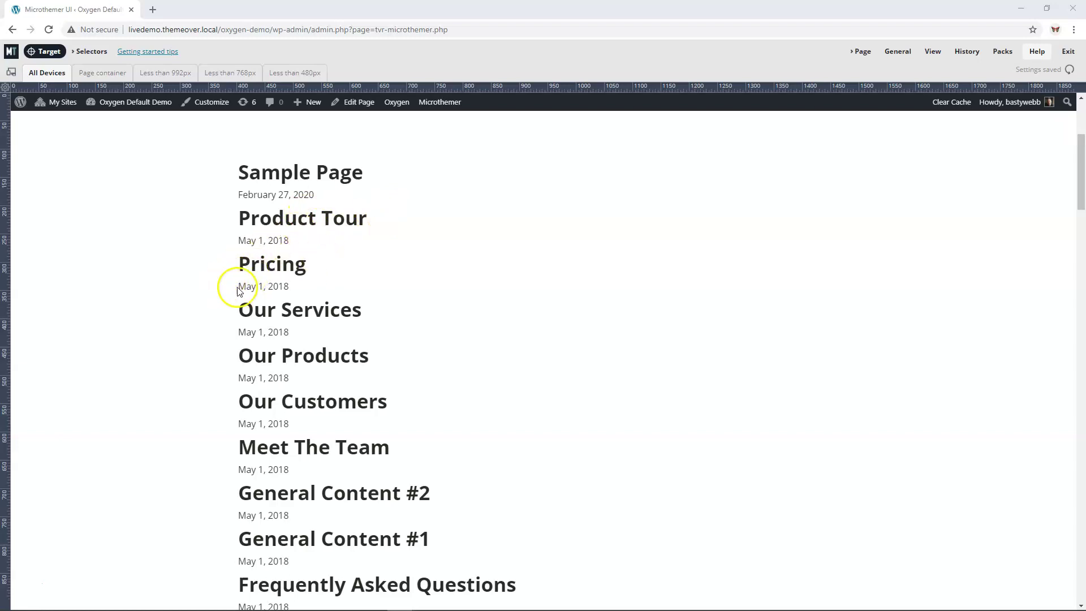
scroll(481, 351, "down", 7)
scroll(520, 364, "up", 4)
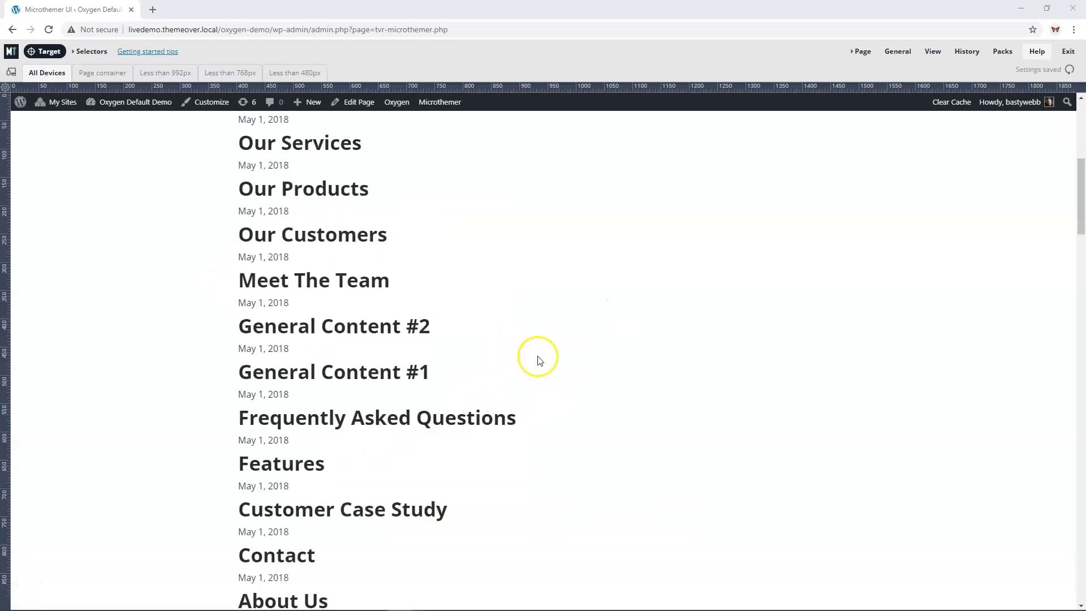
scroll(540, 358, "up", 5)
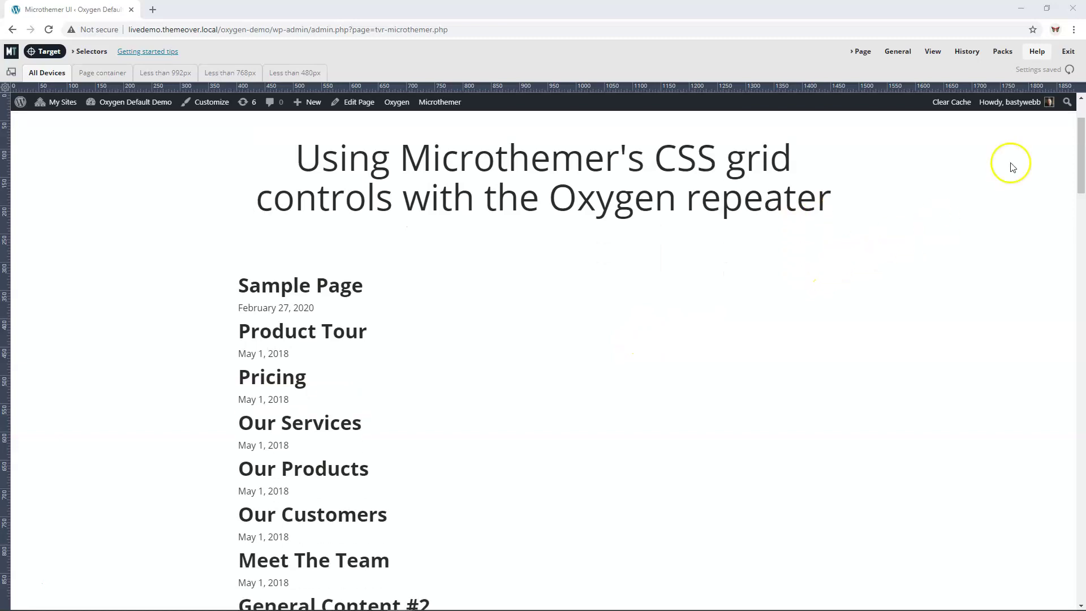
mouse_move(933, 53)
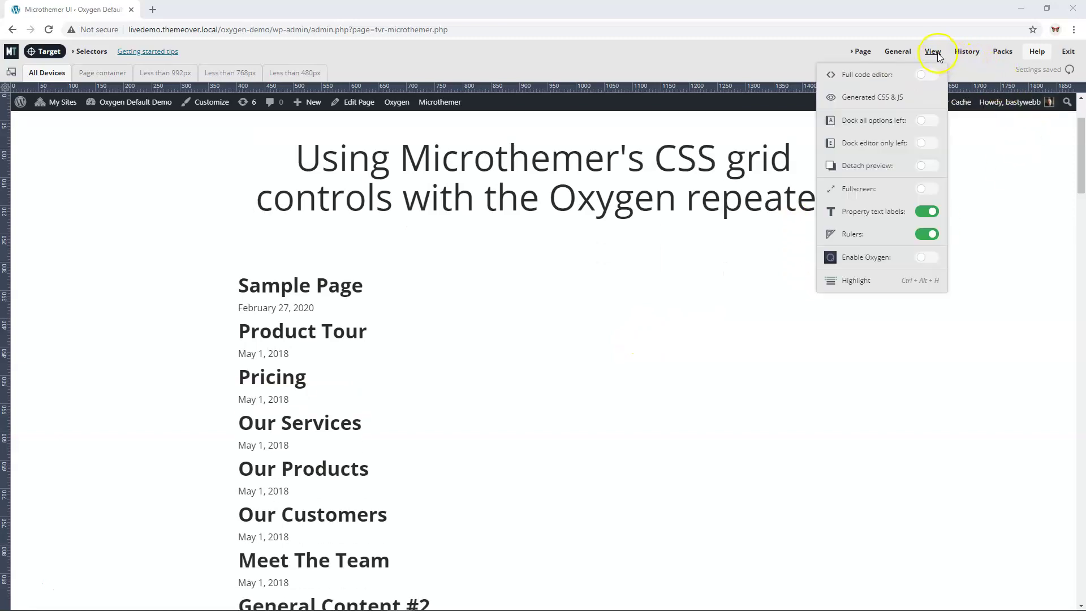
left_click(922, 258)
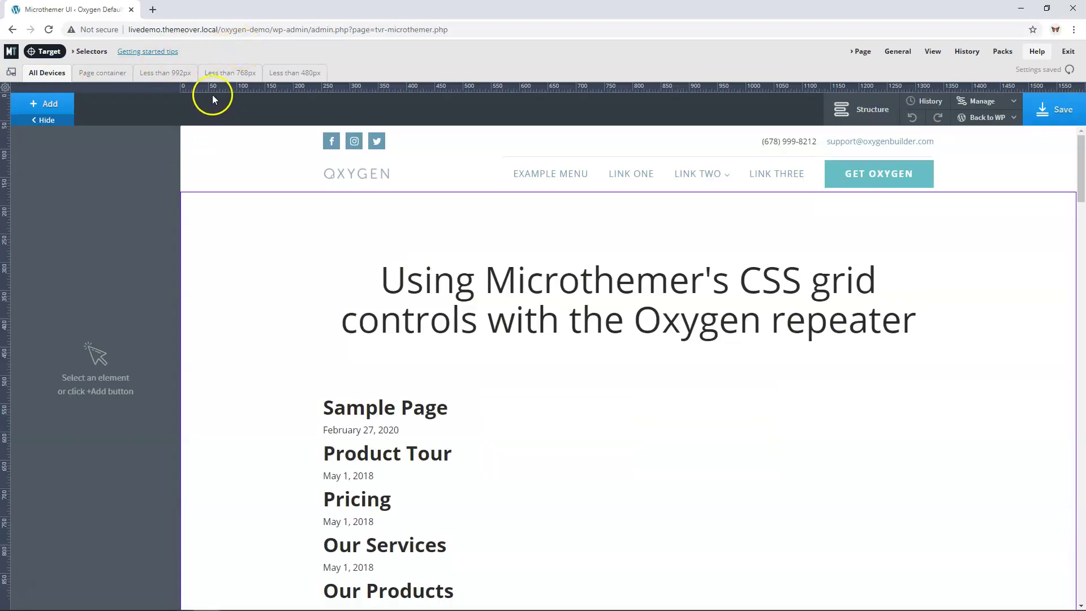
left_click(413, 411)
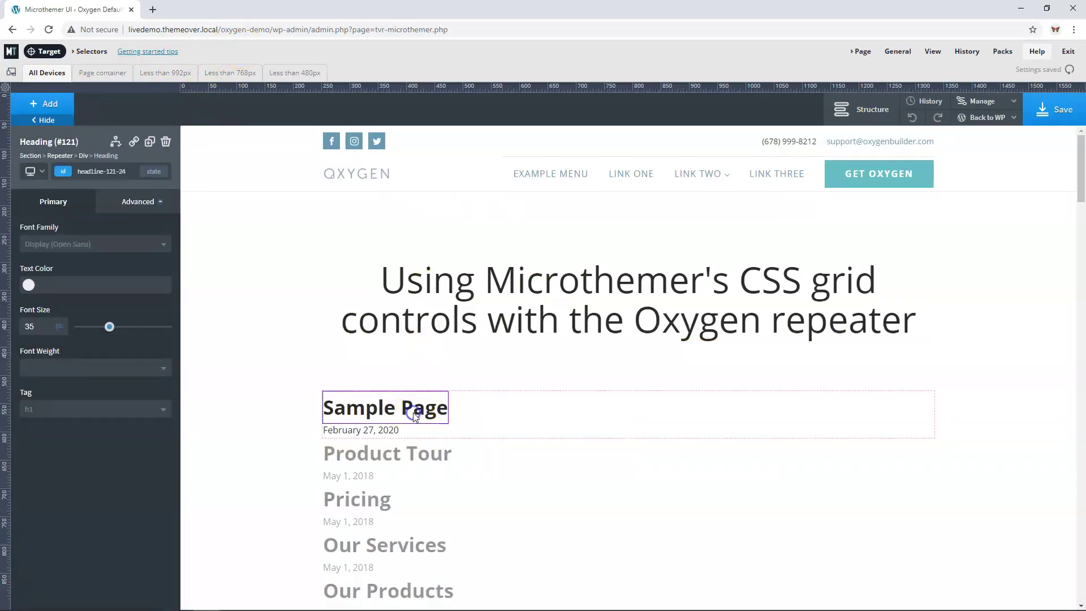
left_click(464, 339)
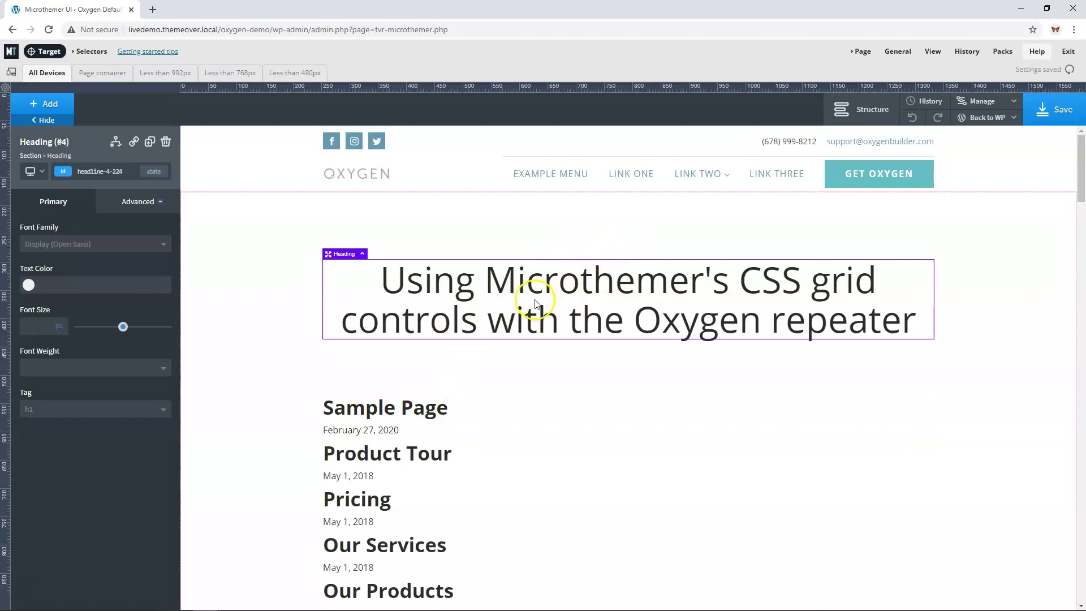
- Pick the Sample Page repeater item and choose the '#_dynamic_list-75-24 .ct-div-block' selector suggestion
left_click(48, 53)
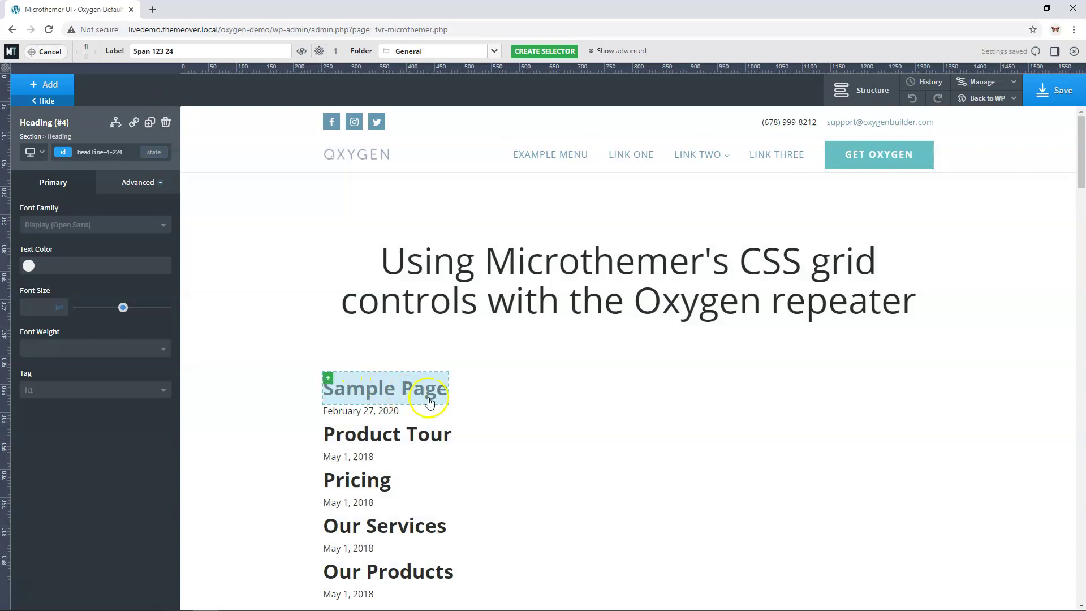
left_click(507, 408)
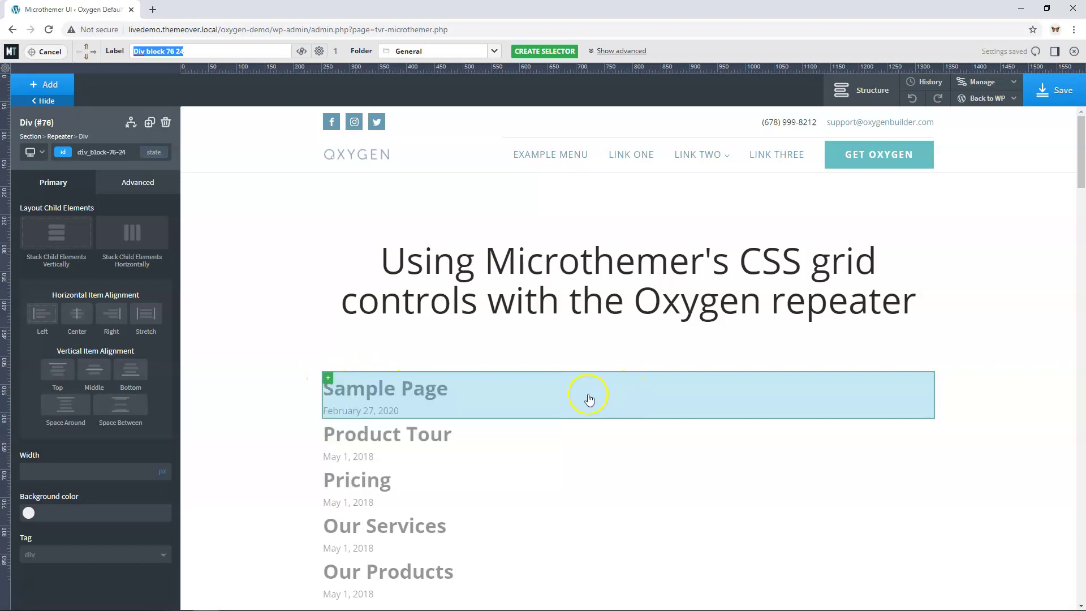
left_click(627, 51)
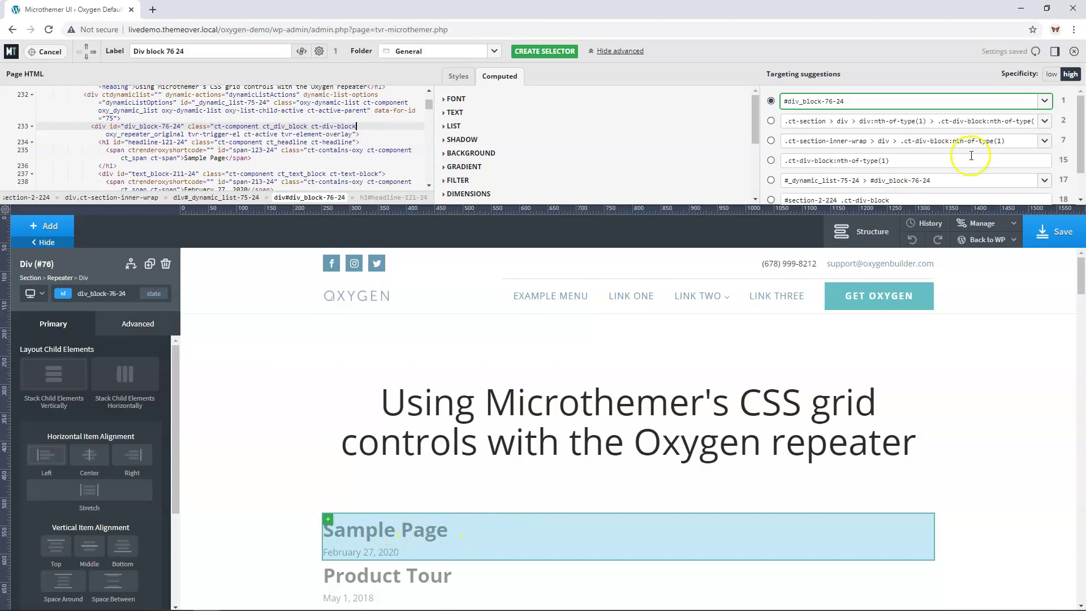
left_click(771, 181)
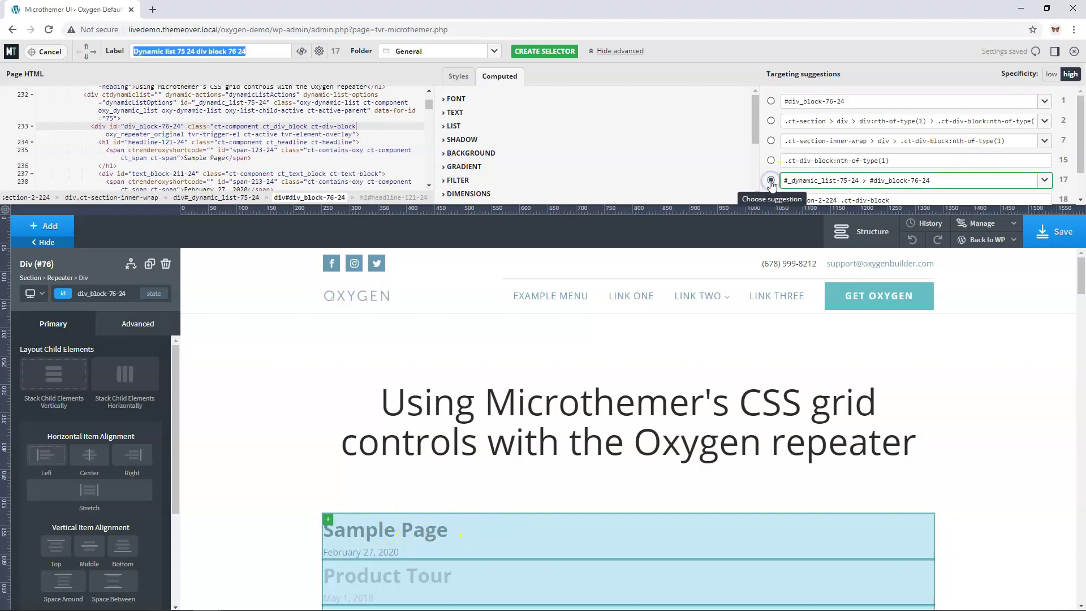
scroll(948, 469, "down", 9)
scroll(948, 487, "down", 8)
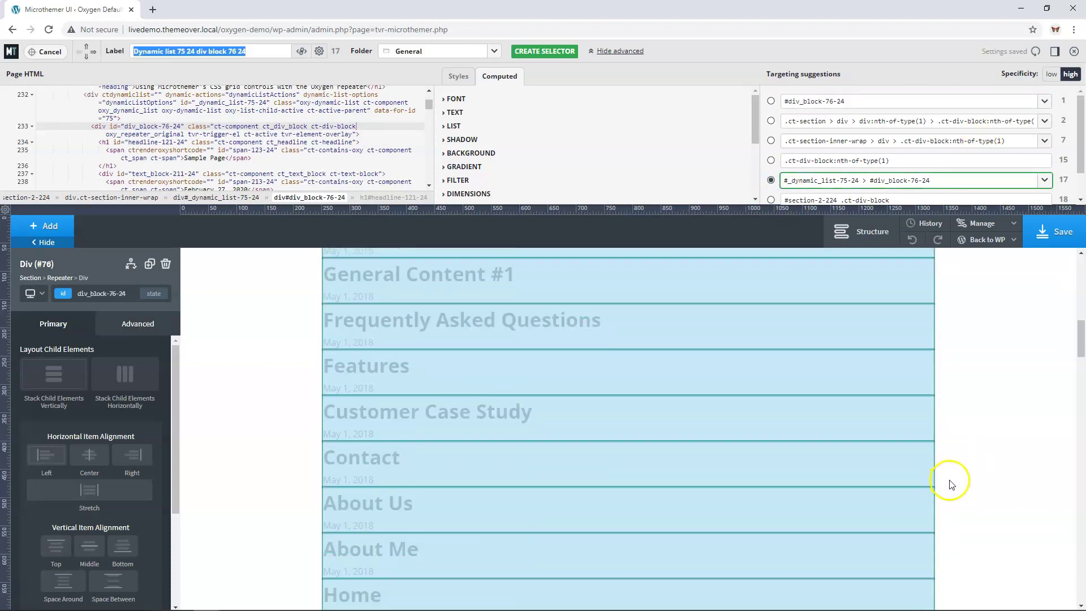
scroll(950, 478, "up", 10)
scroll(956, 469, "up", 5)
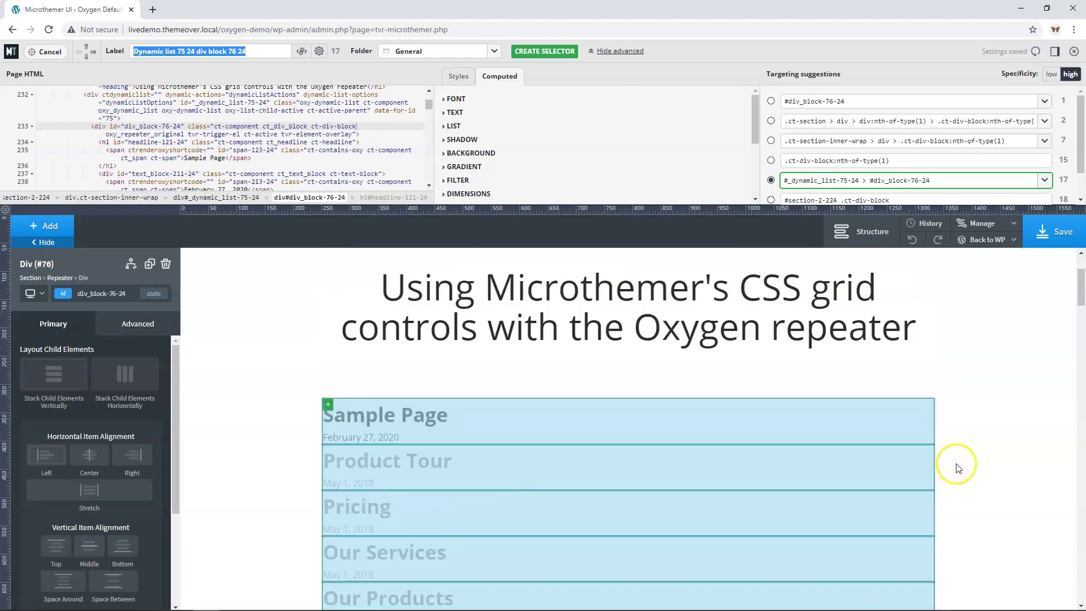
left_click(1044, 180)
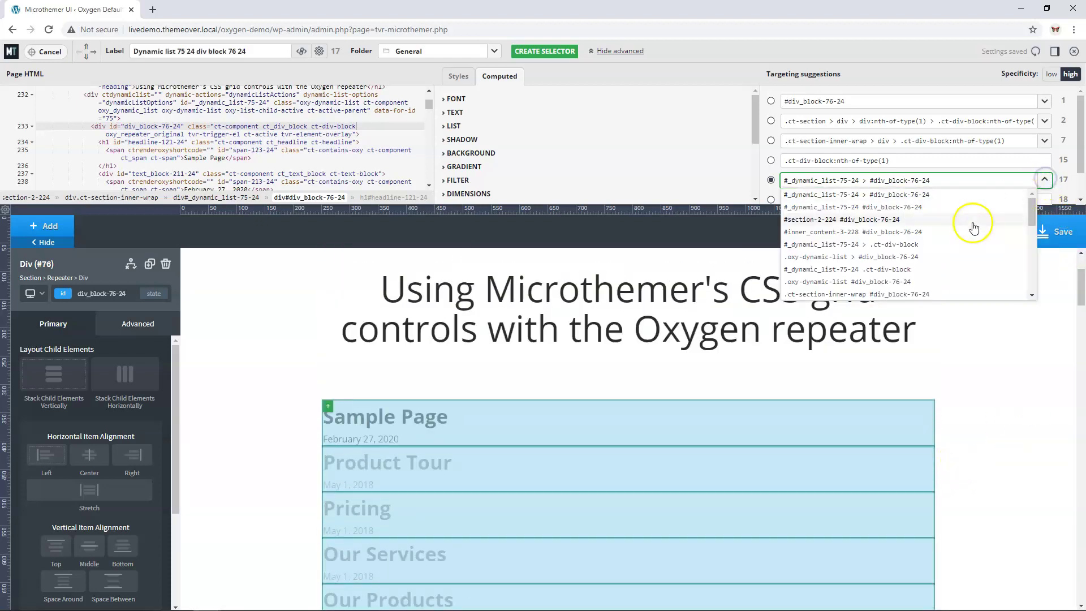
left_click(891, 270)
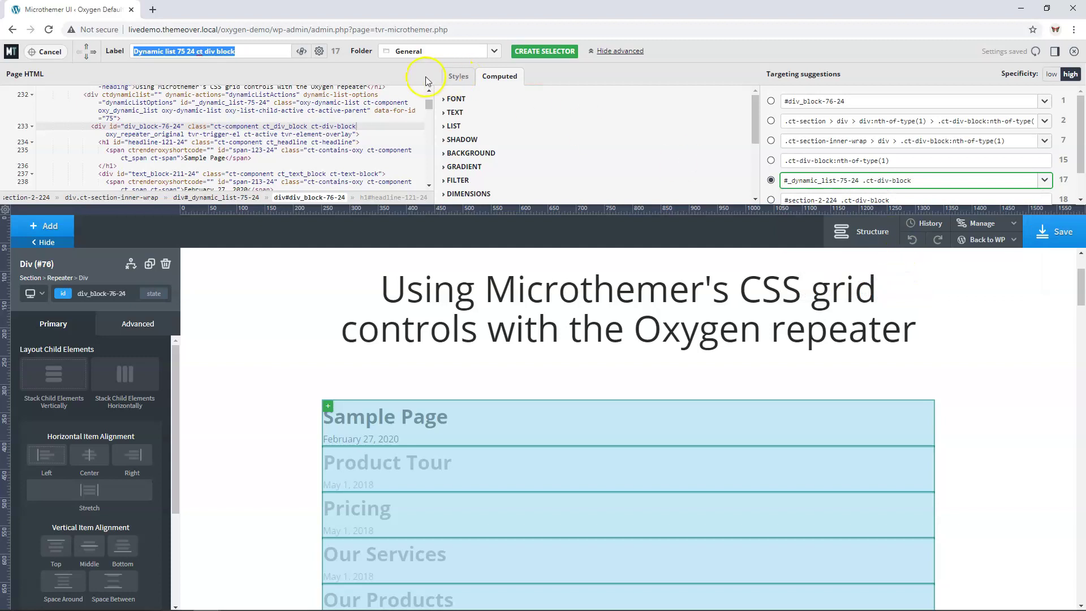
- Create the repeater-item selector and give it a yellow background colour
left_click(532, 57)
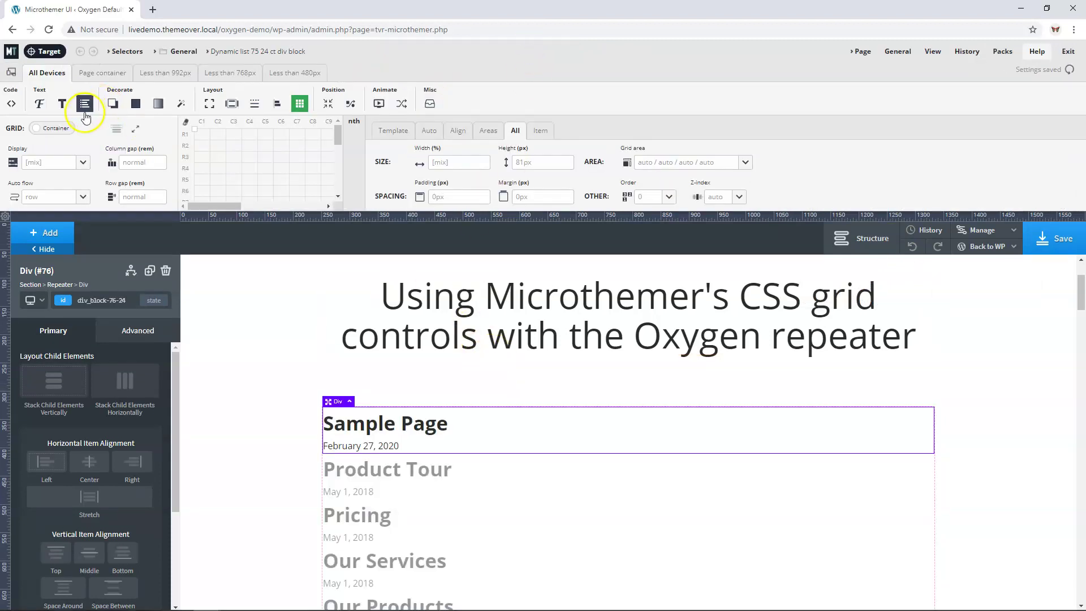
left_click(135, 103)
left_click(87, 137)
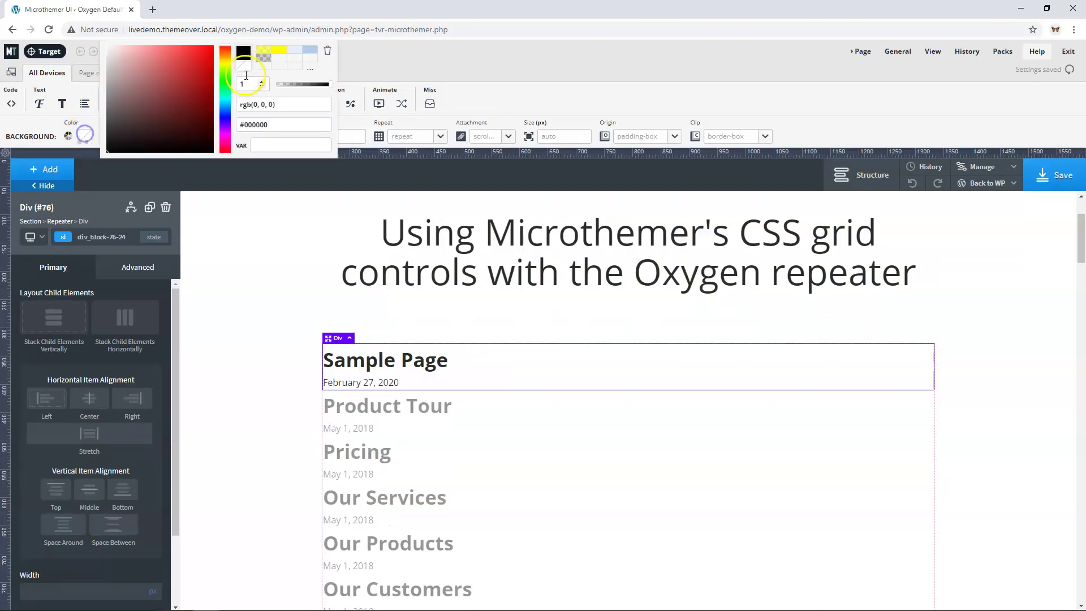
left_click(264, 51)
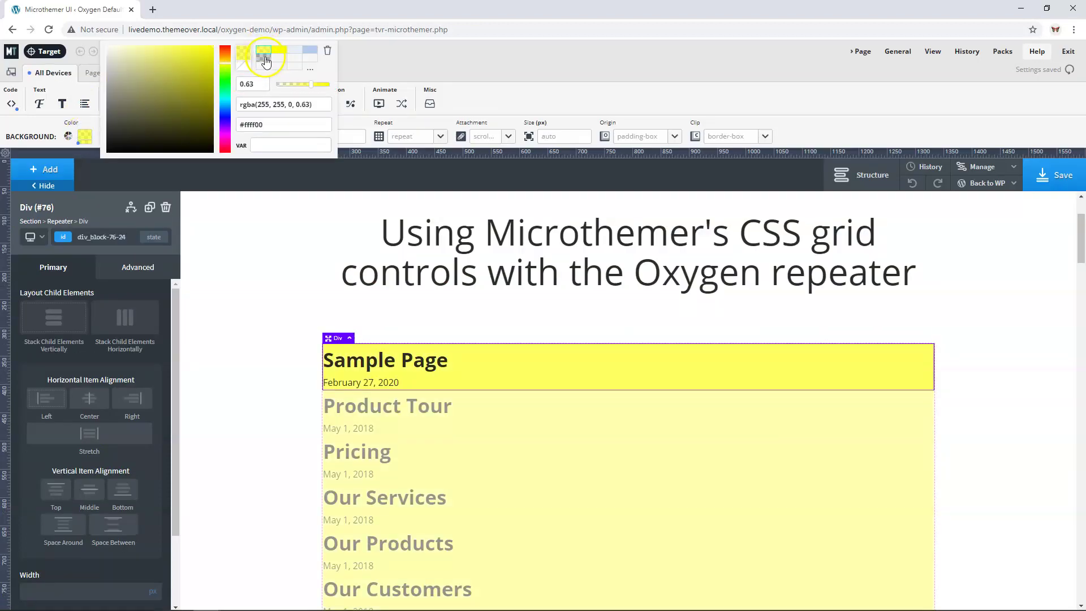
left_click(532, 325)
- Bring up the selector's Grid layout properties
scroll(487, 378, "down", 2)
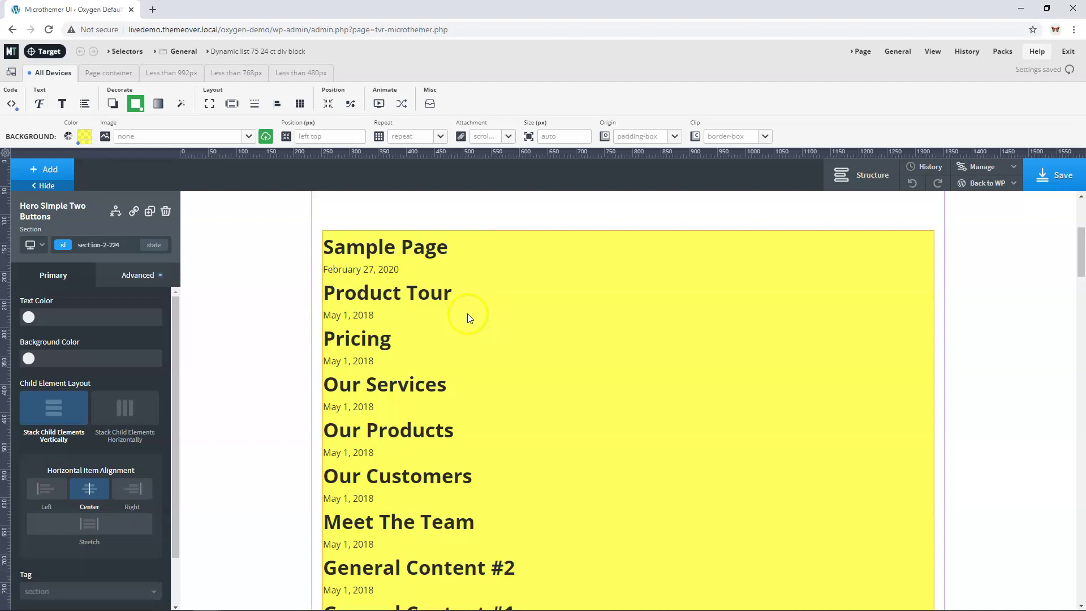
scroll(507, 297, "down", 3)
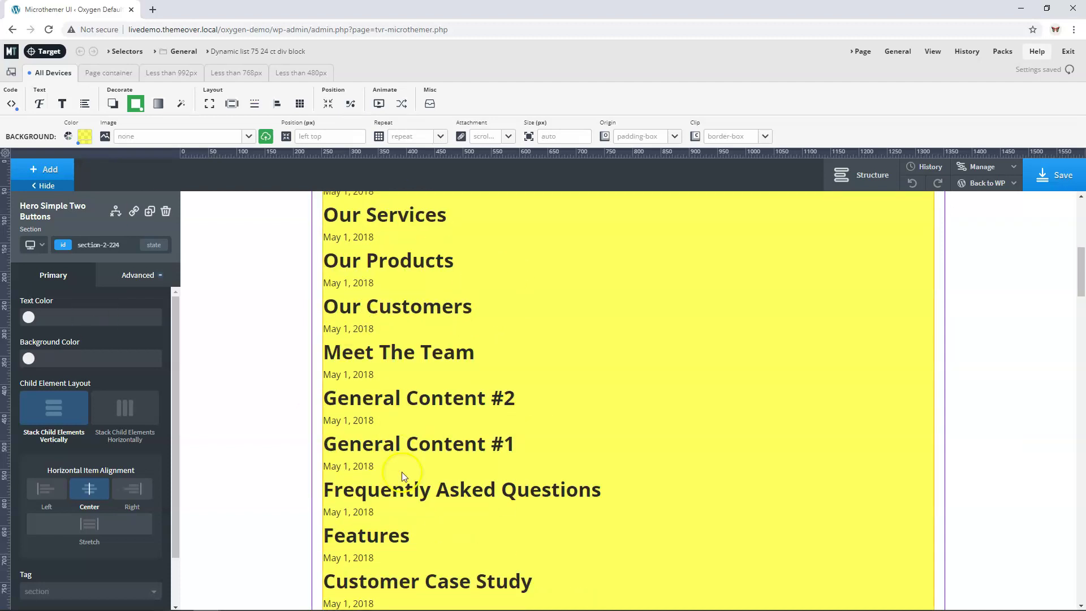
scroll(429, 387, "up", 3)
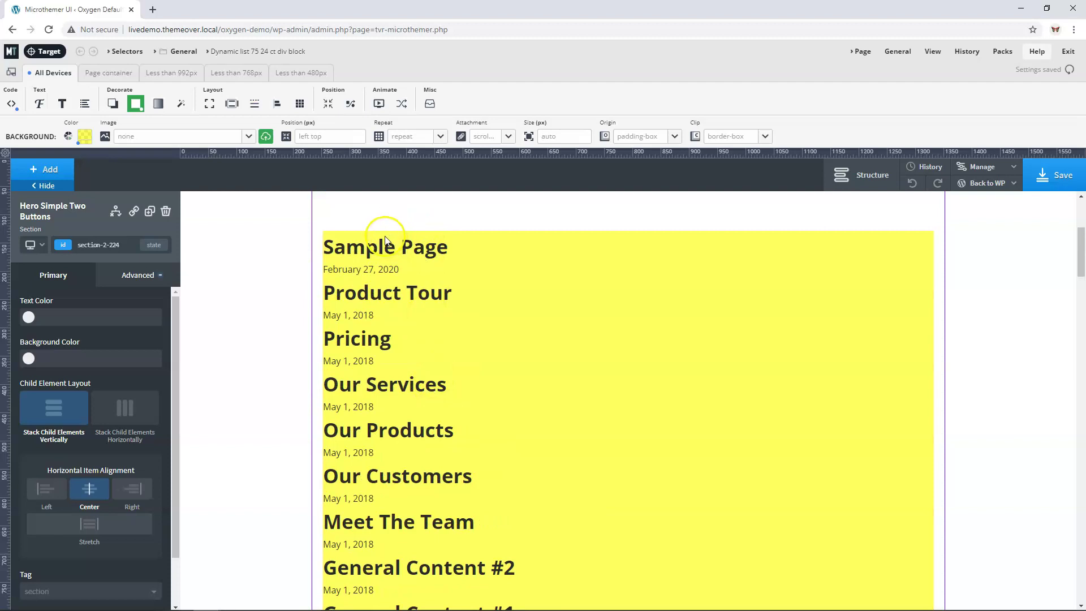
left_click(299, 104)
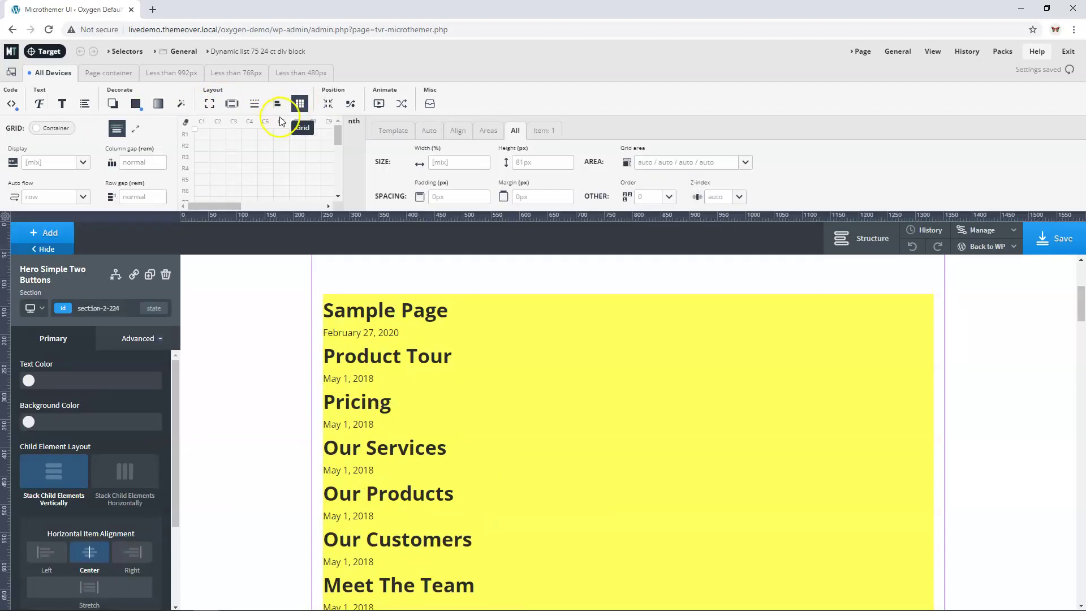
- Pick the Sample Page item and retarget up the Page HTML to the #_dynamic_list-75-24 container
left_click(45, 54)
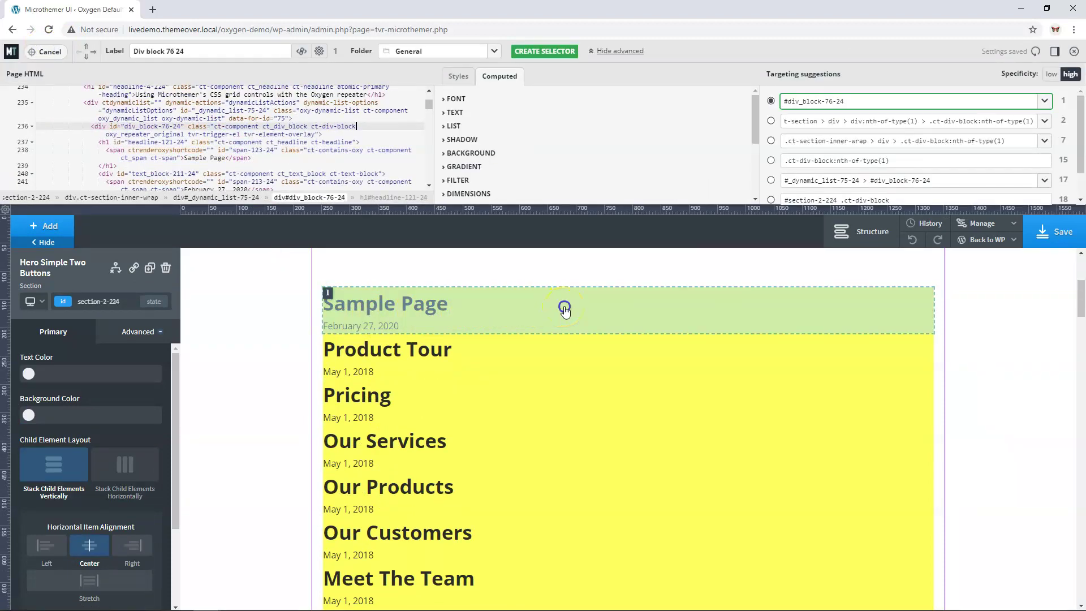
left_click(564, 309)
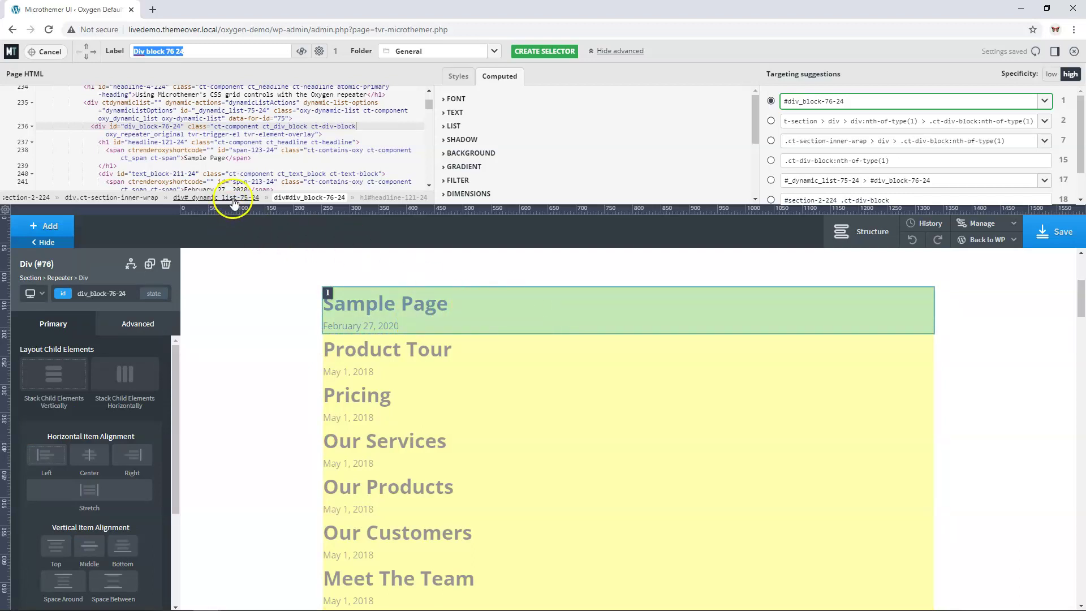
left_click(630, 52)
left_click(624, 51)
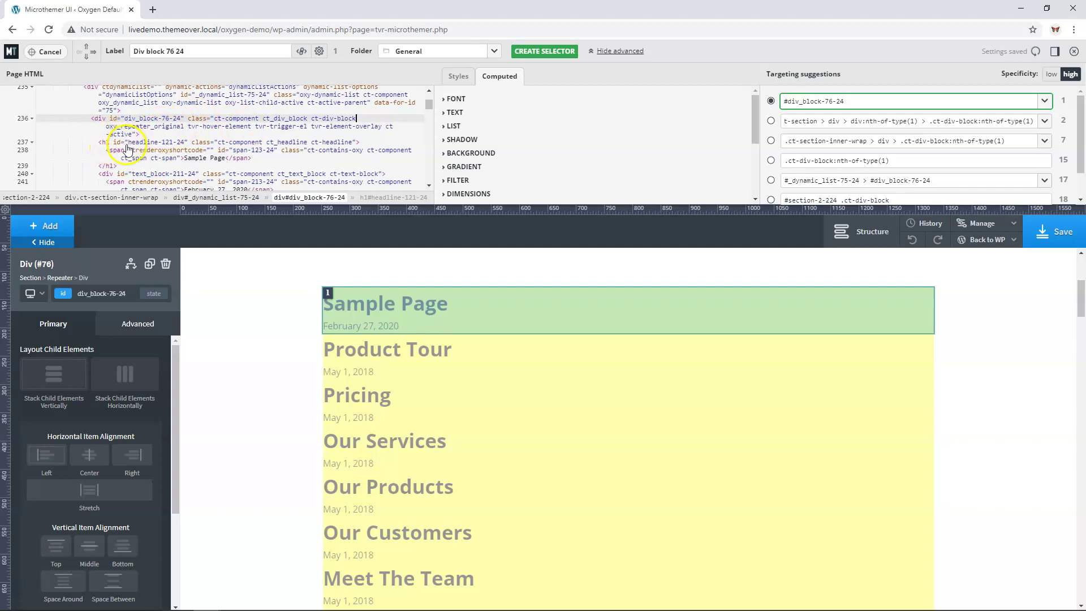
left_click(112, 150)
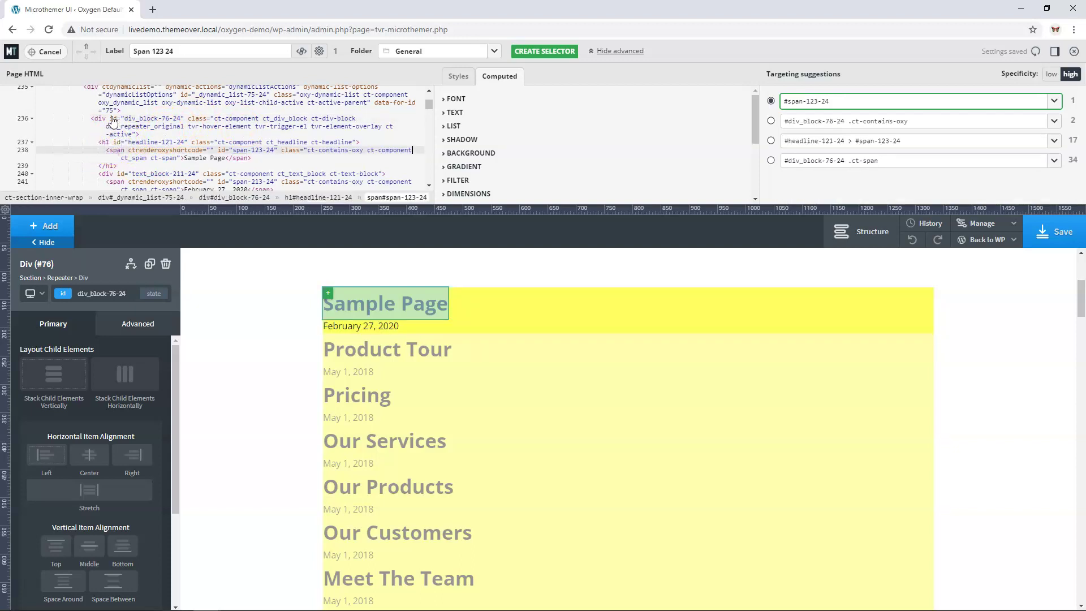
left_click(113, 121)
scroll(175, 130, "up", 3)
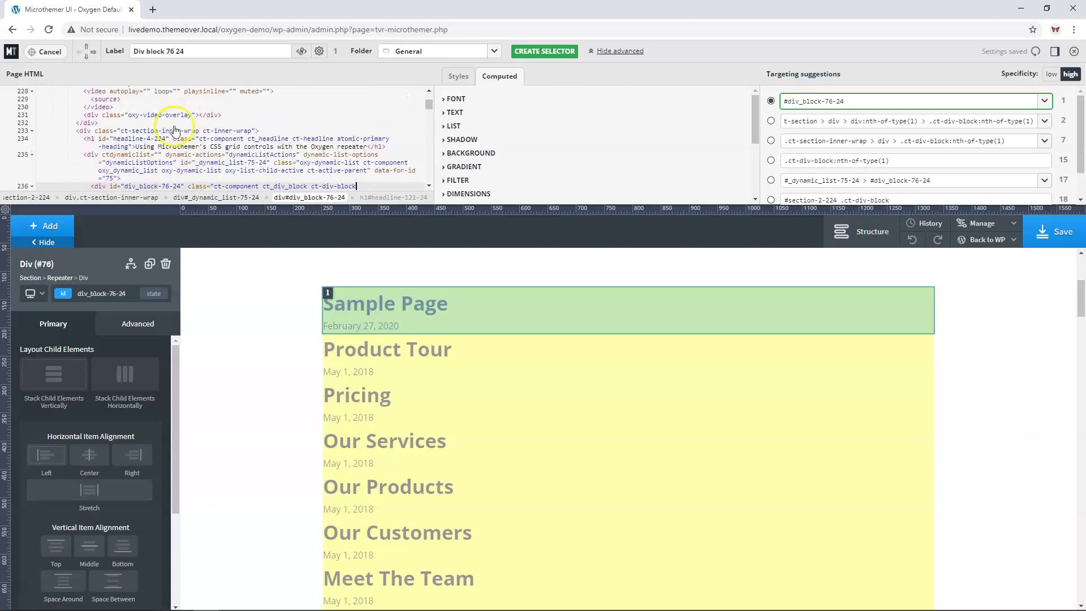
left_click(100, 158)
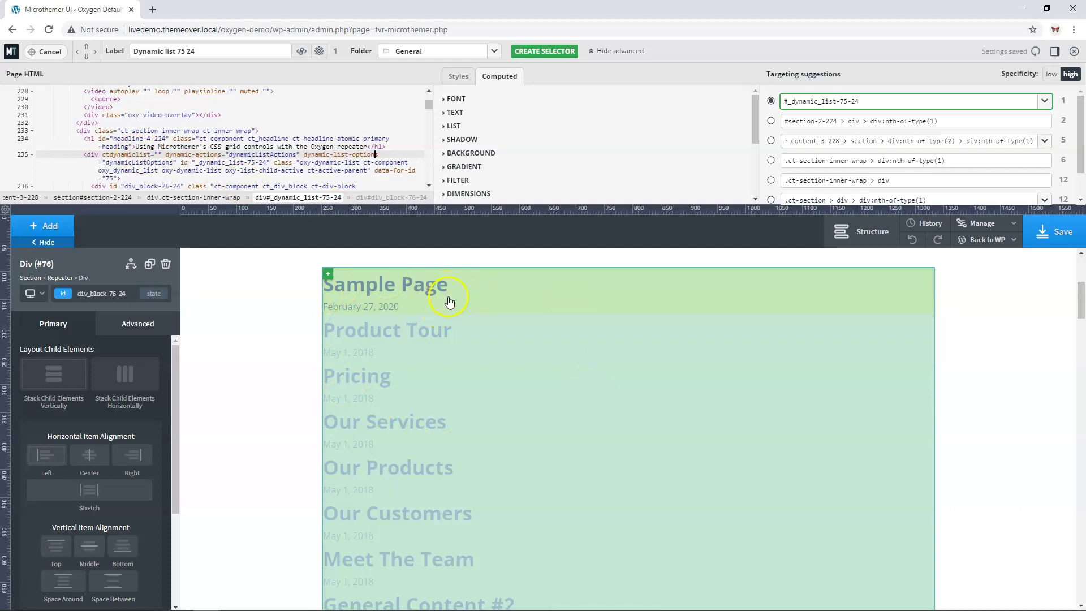
left_click(390, 197)
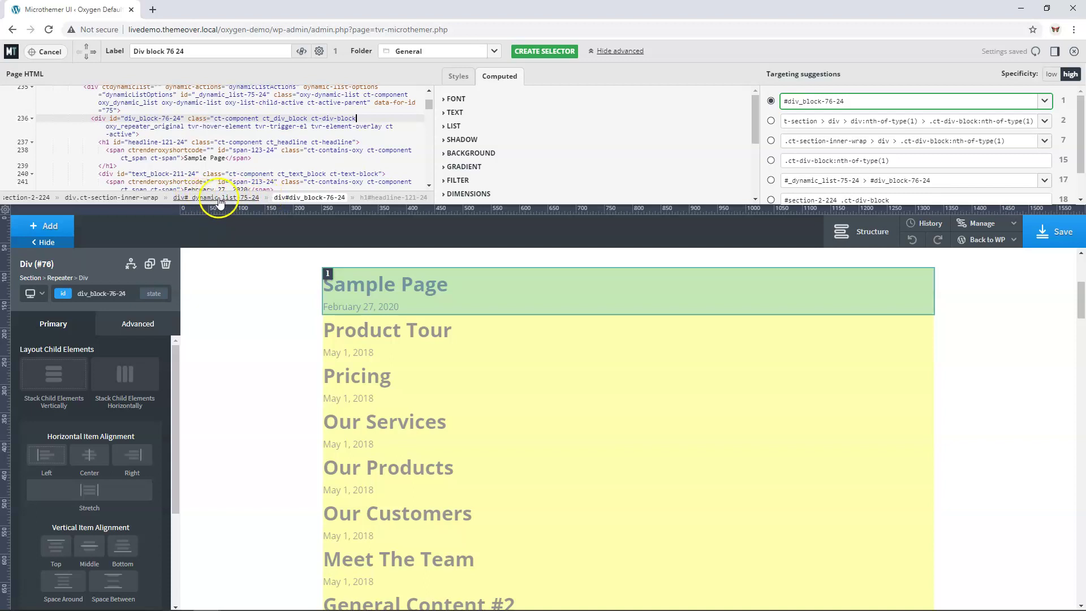
left_click(219, 199)
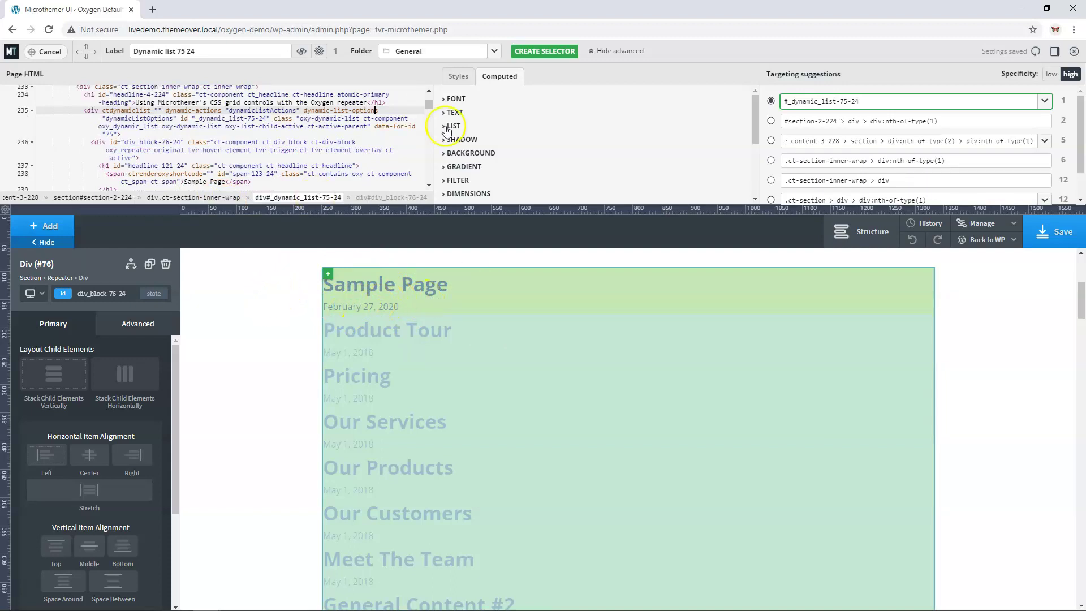
left_click(530, 51)
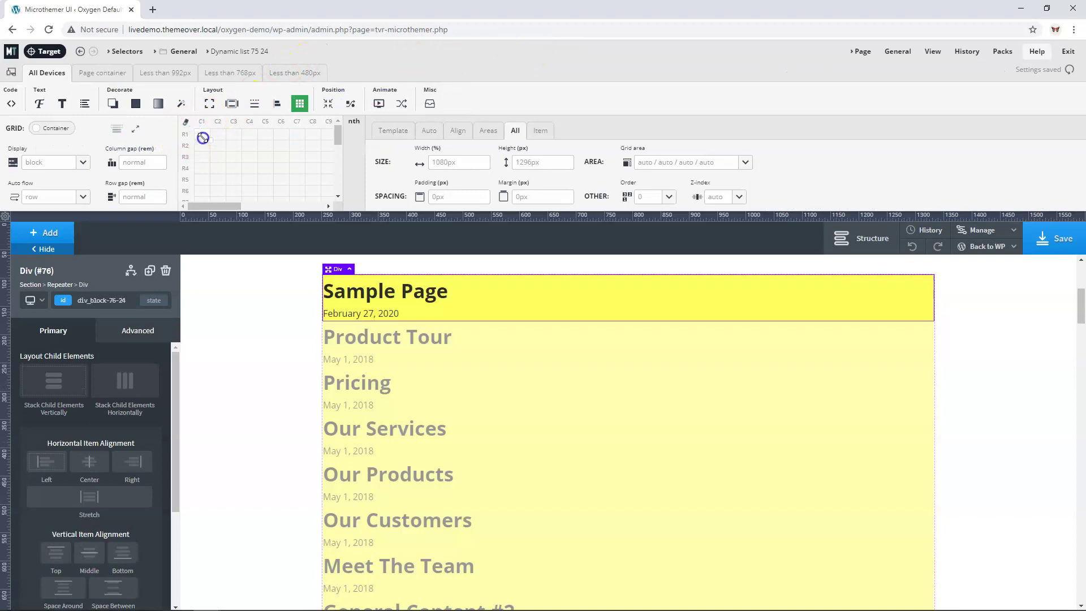
left_click(242, 156)
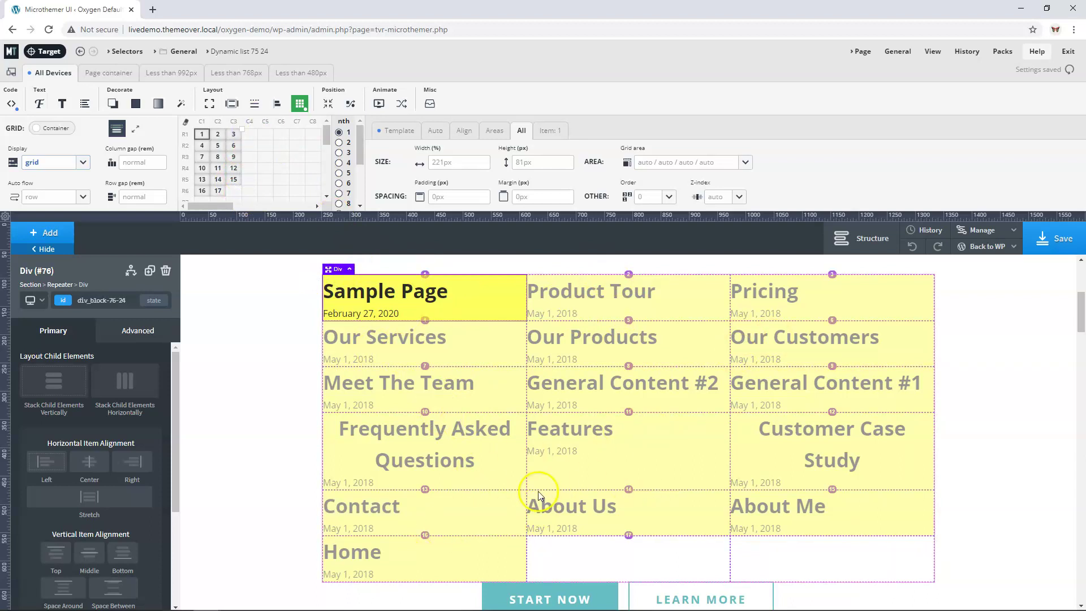
left_click(160, 160)
- Set both the column gap and row gap of the repeater grid to 1.6rem
mouse_move(161, 166)
left_mouse_down()
mouse_move(189, 175)
mouse_move(150, 177)
left_mouse_up()
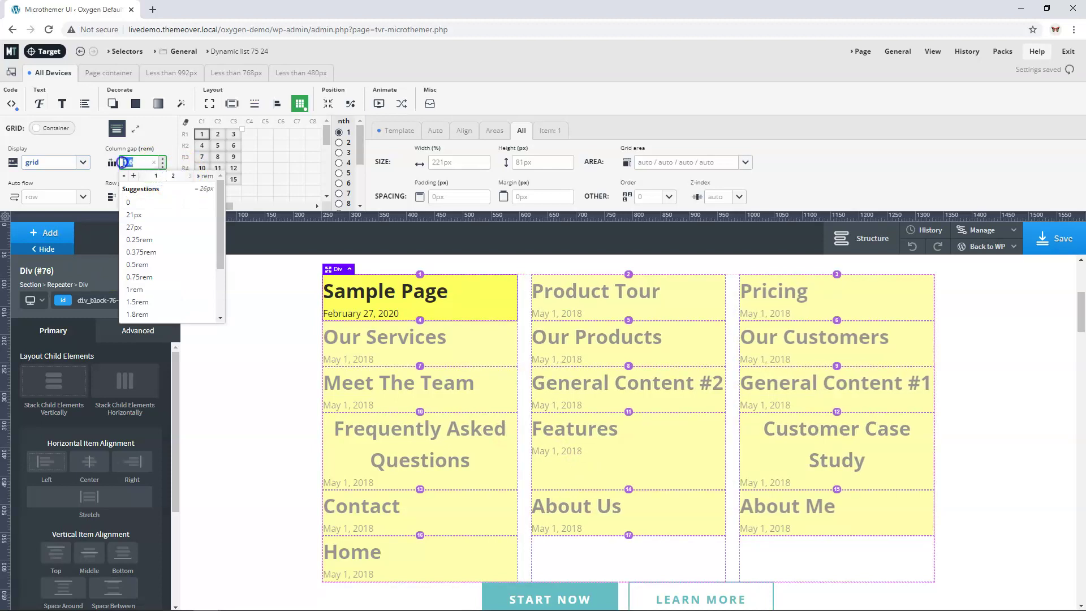
left_click(134, 196)
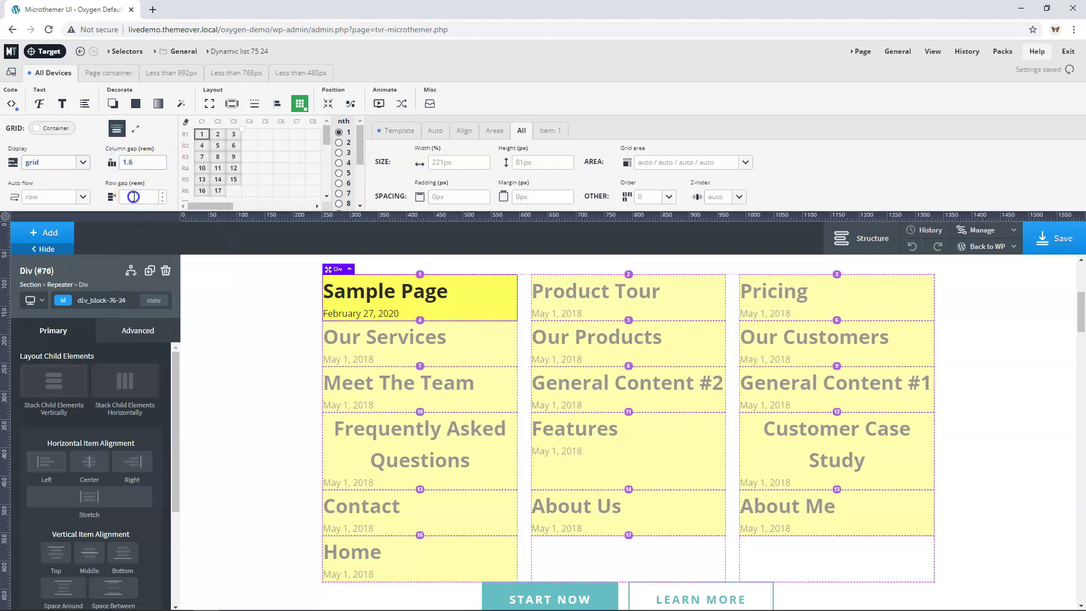
type("1.6")
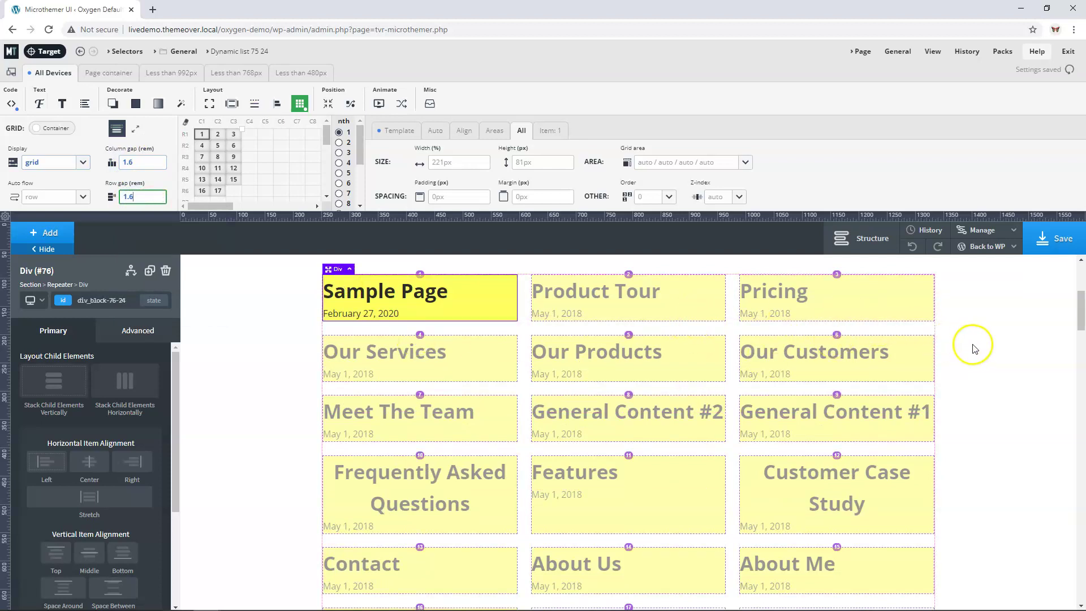
scroll(974, 362, "up", 1)
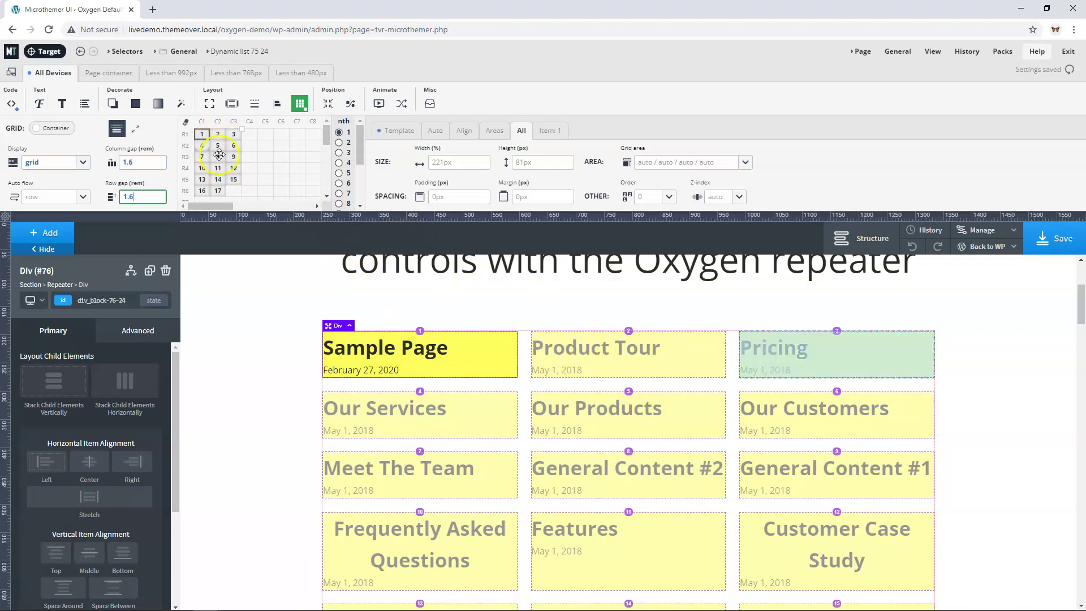
- Save the gap styles and switch off Enable Oxygen in the View menu
left_click(1070, 240)
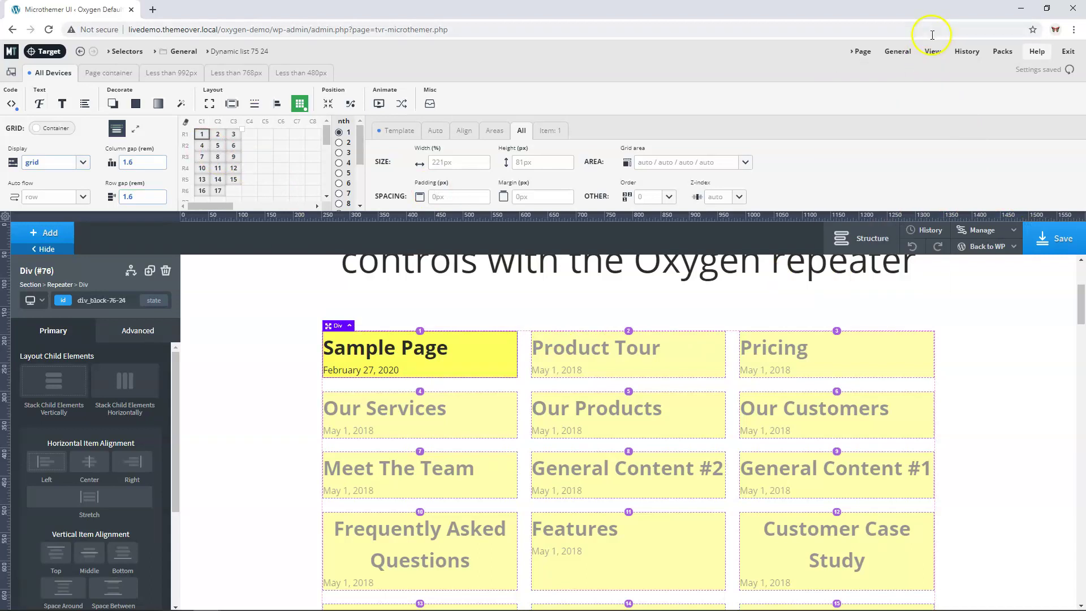
mouse_move(930, 50)
left_click(926, 258)
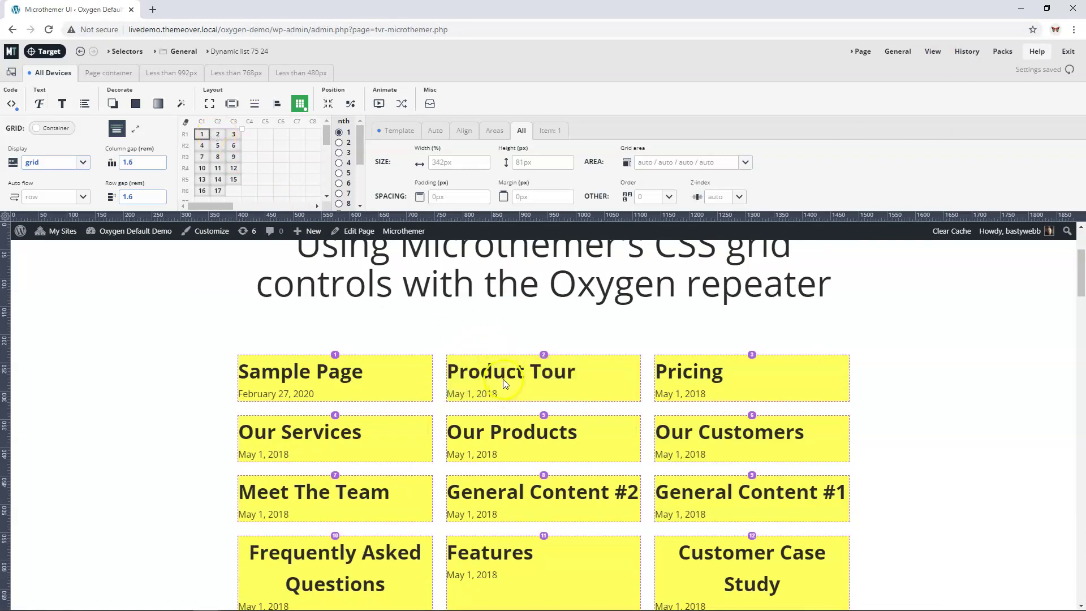
- Span Product Tour across columns 2–3, Sample Page across rows 1–3, General Content #1 across all columns
left_click(223, 137)
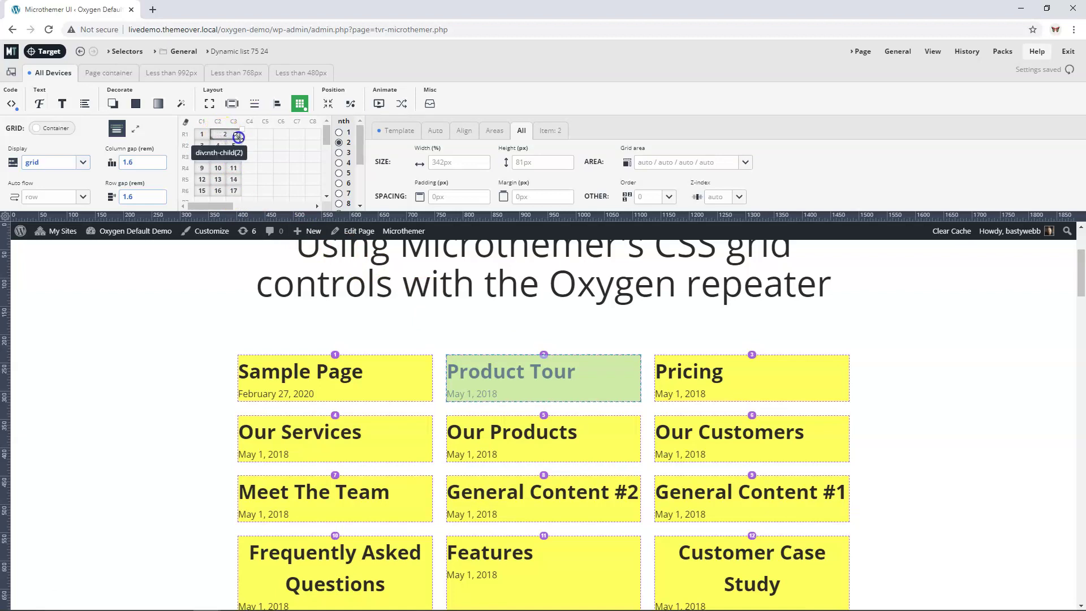
left_click_drag(223, 137, 234, 136)
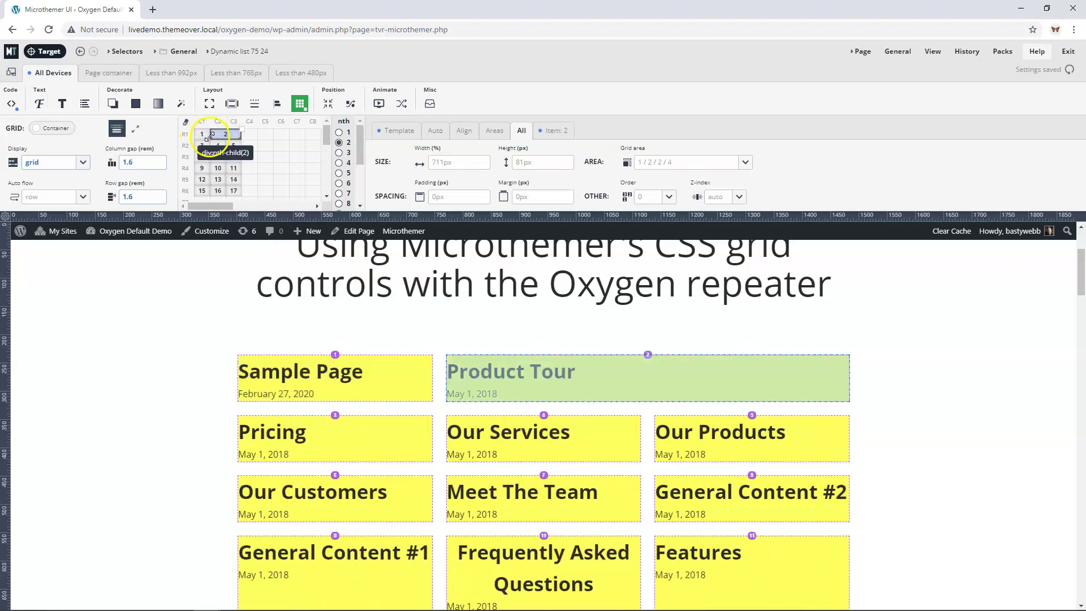
left_click_drag(206, 141, 235, 184)
scroll(655, 399, "down", 2)
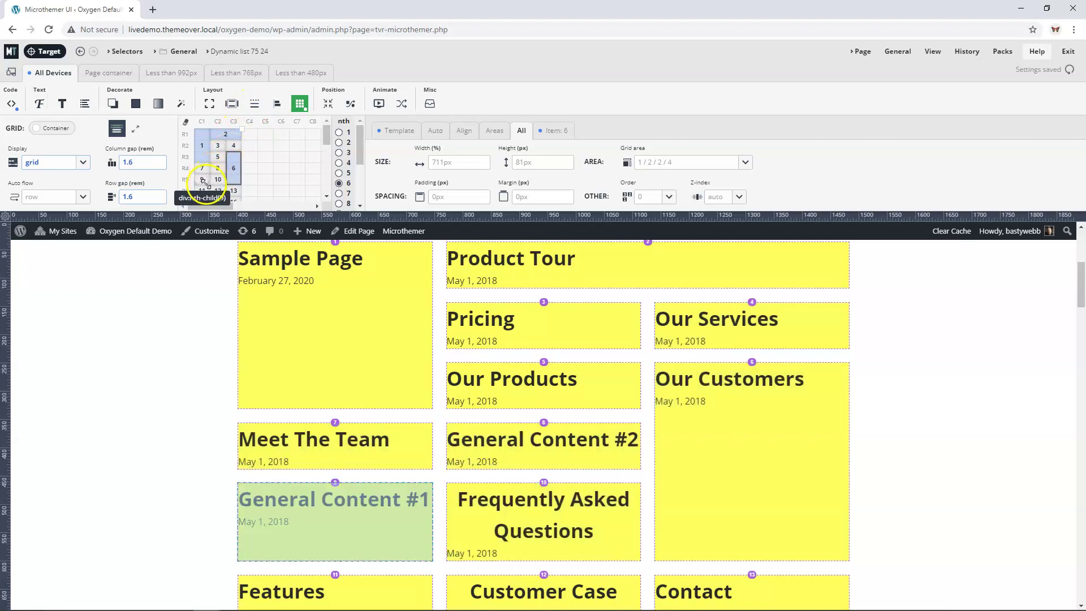
left_click_drag(202, 179, 234, 183)
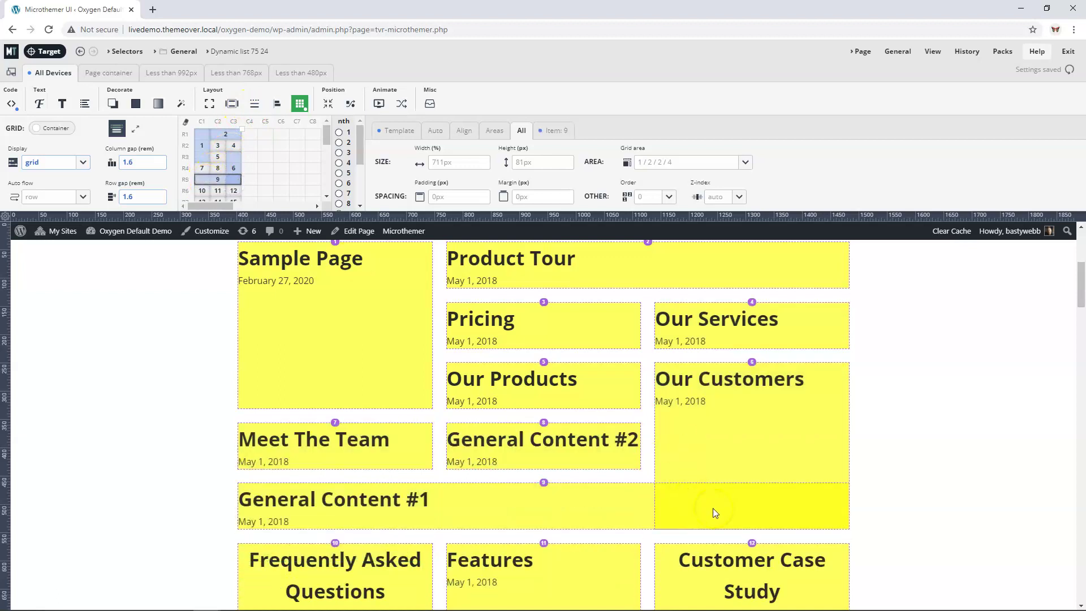
scroll(490, 425, "down", 2)
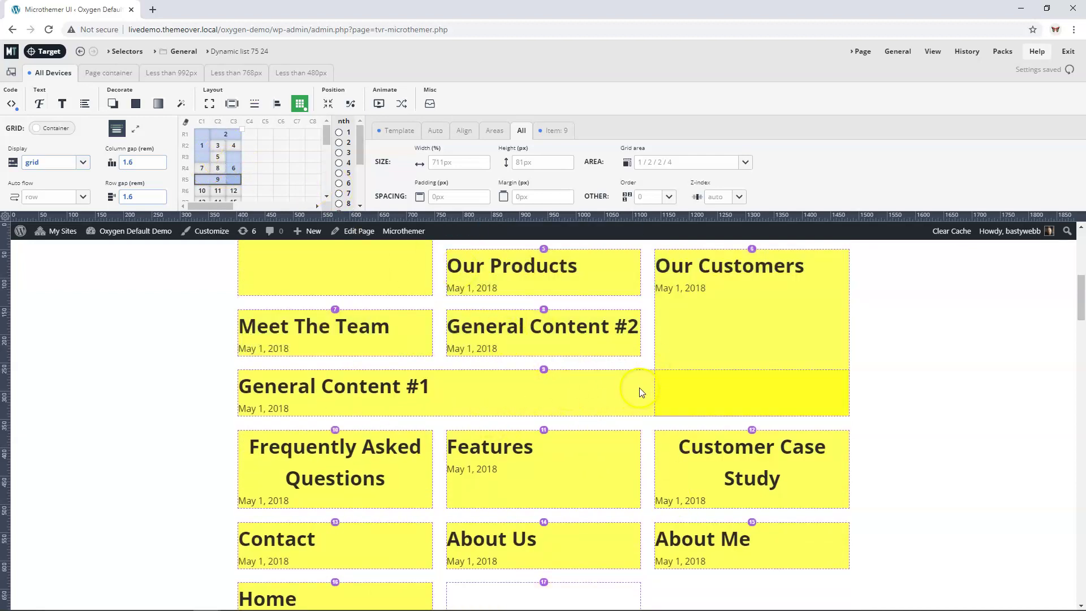
scroll(641, 392, "up", 4)
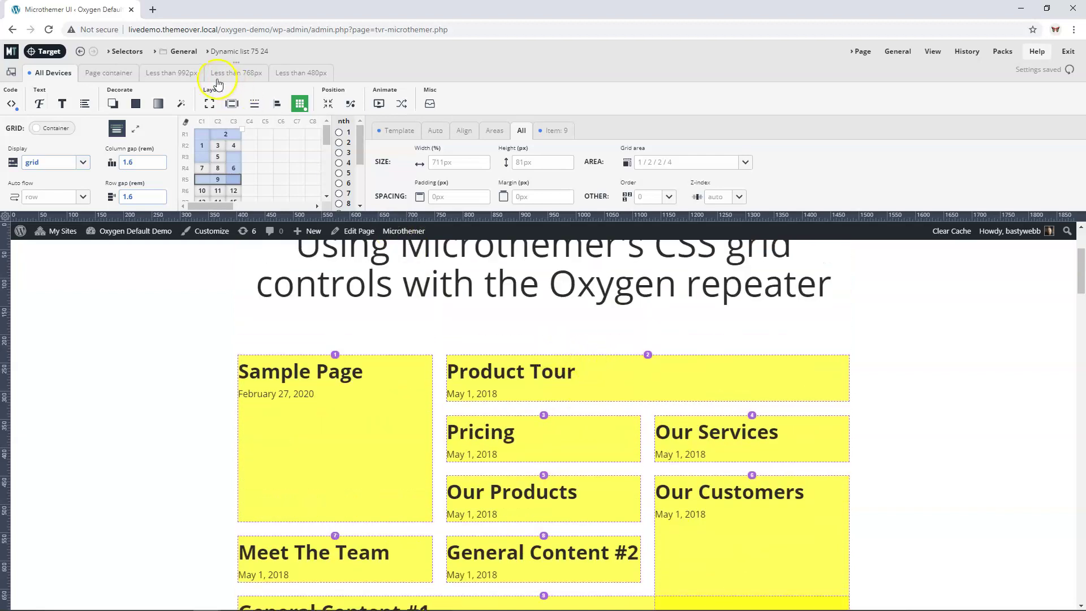
- At the less-than-768px breakpoint, set the grid items' Grid area to auto
left_click(175, 73)
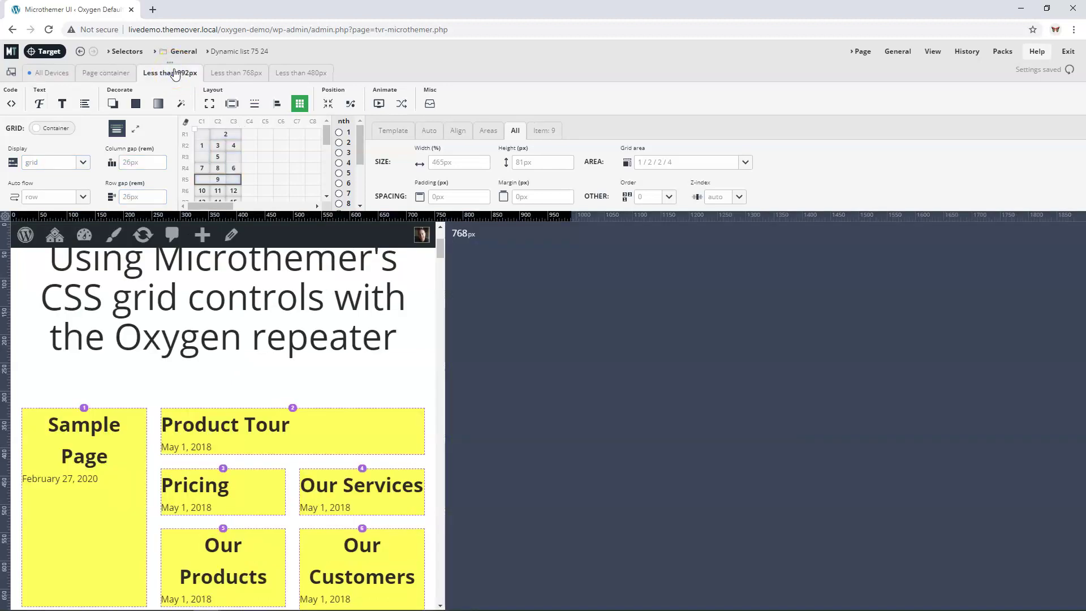
scroll(322, 403, "down", 2)
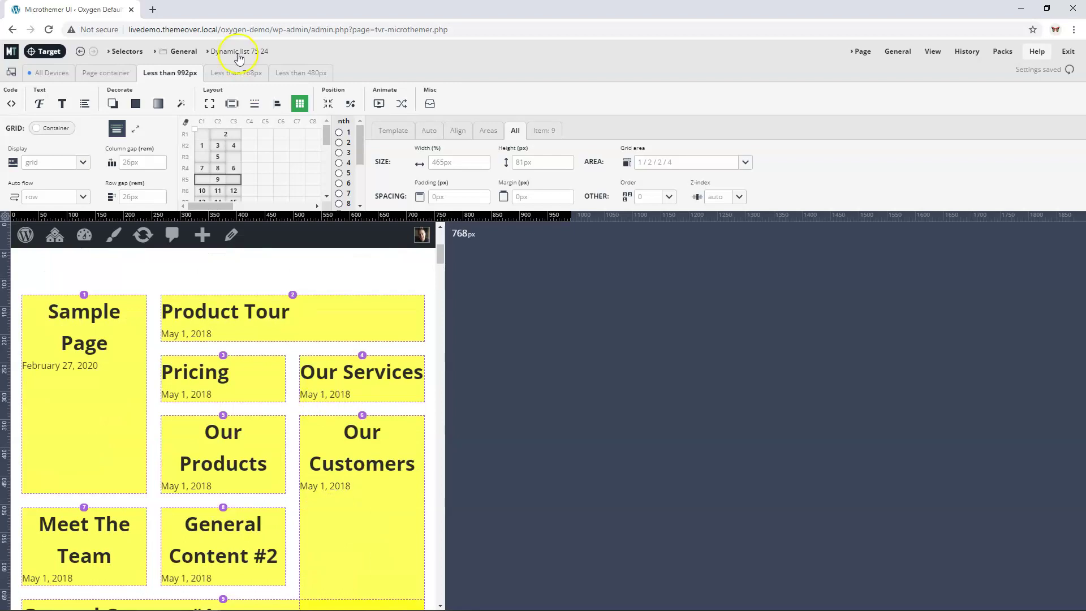
left_click(238, 72)
scroll(177, 334, "down", 3)
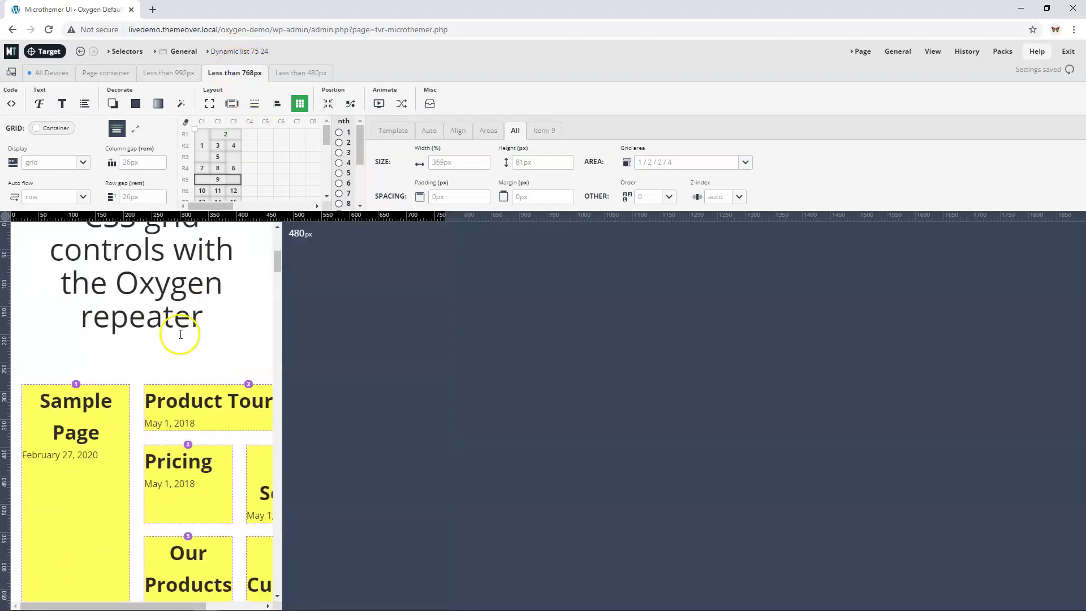
scroll(211, 351, "up", 3)
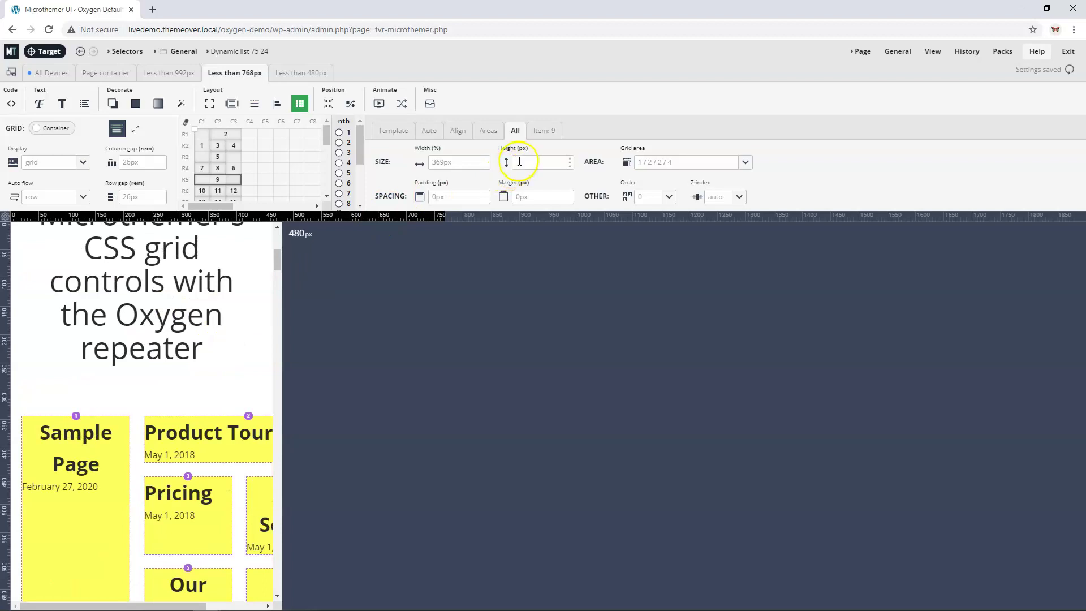
left_click(393, 132)
left_click(516, 130)
left_click(745, 164)
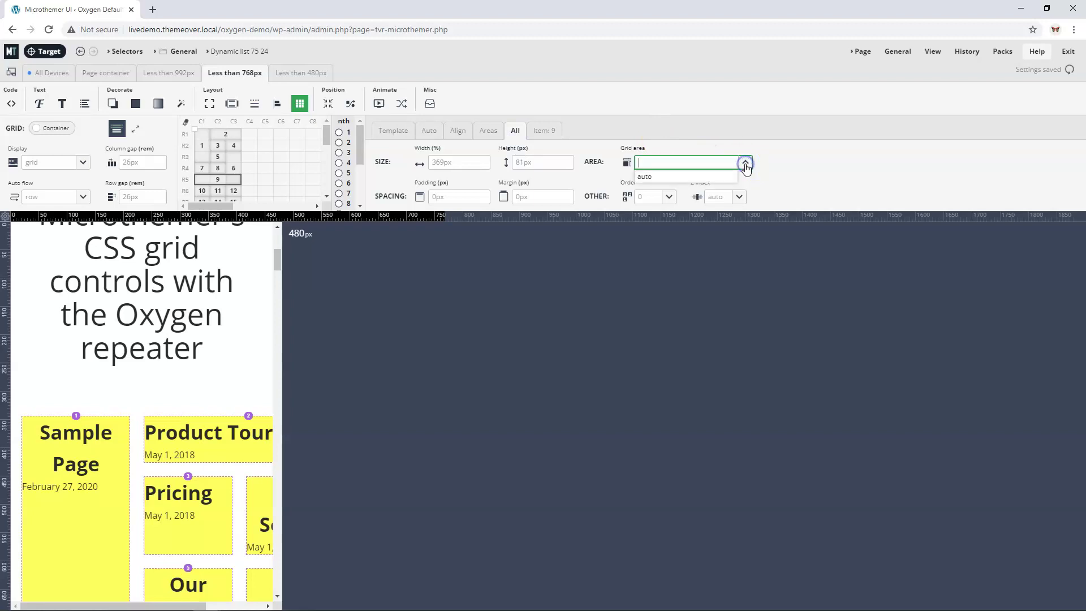
left_click(706, 177)
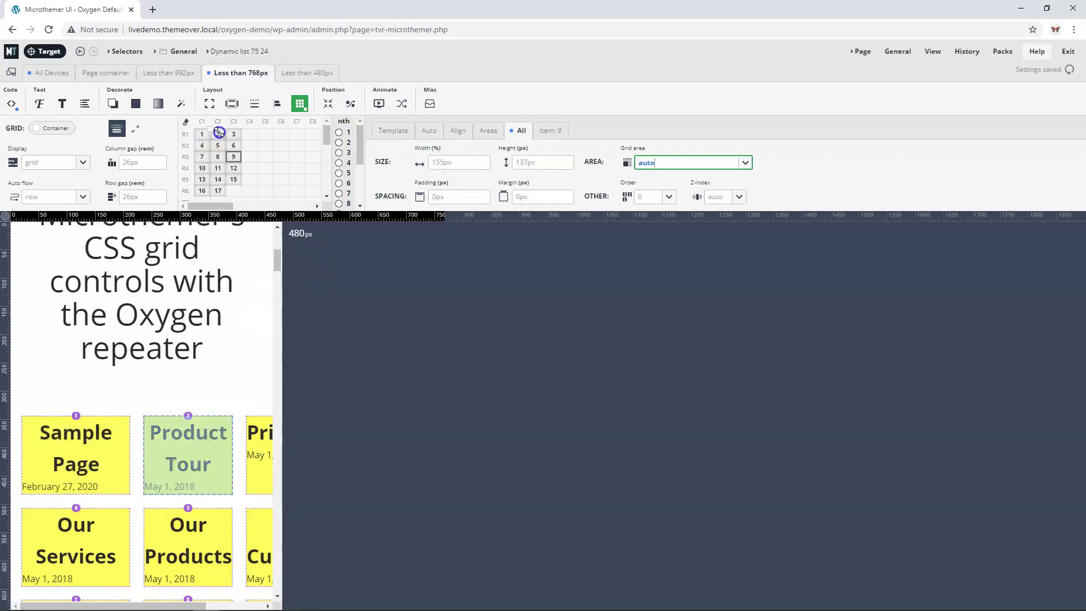
- Below 768px, use two columns with Pricing spanning both and Our Products three rows tall
left_click(222, 132)
scroll(169, 385, "down", 7)
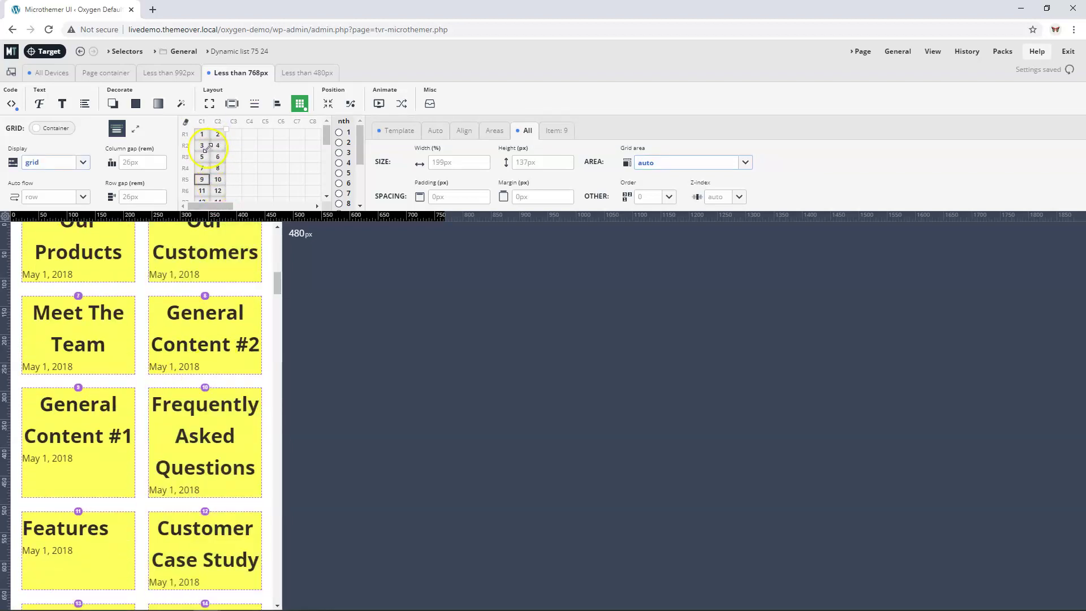
left_click_drag(206, 148, 218, 147)
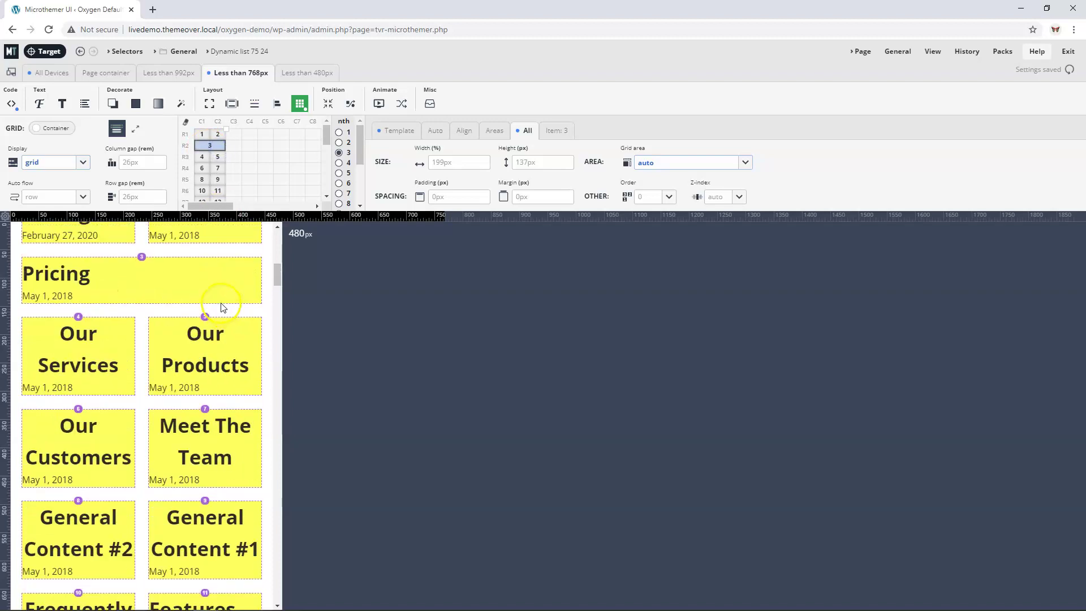
left_click_drag(219, 161, 220, 187)
scroll(199, 395, "down", 3)
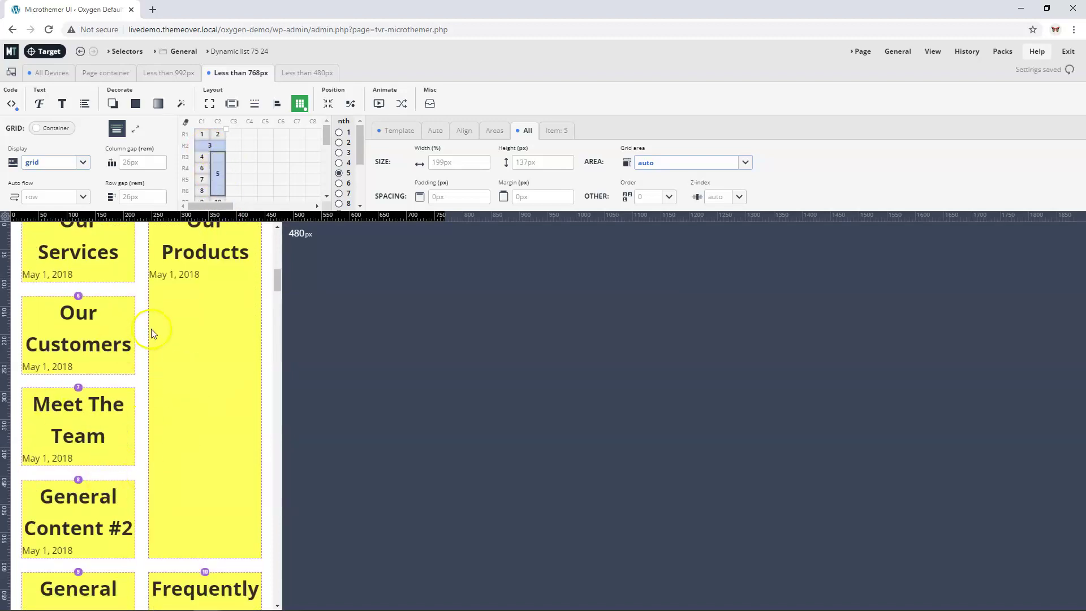
scroll(151, 328, "up", 3)
scroll(177, 330, "up", 2)
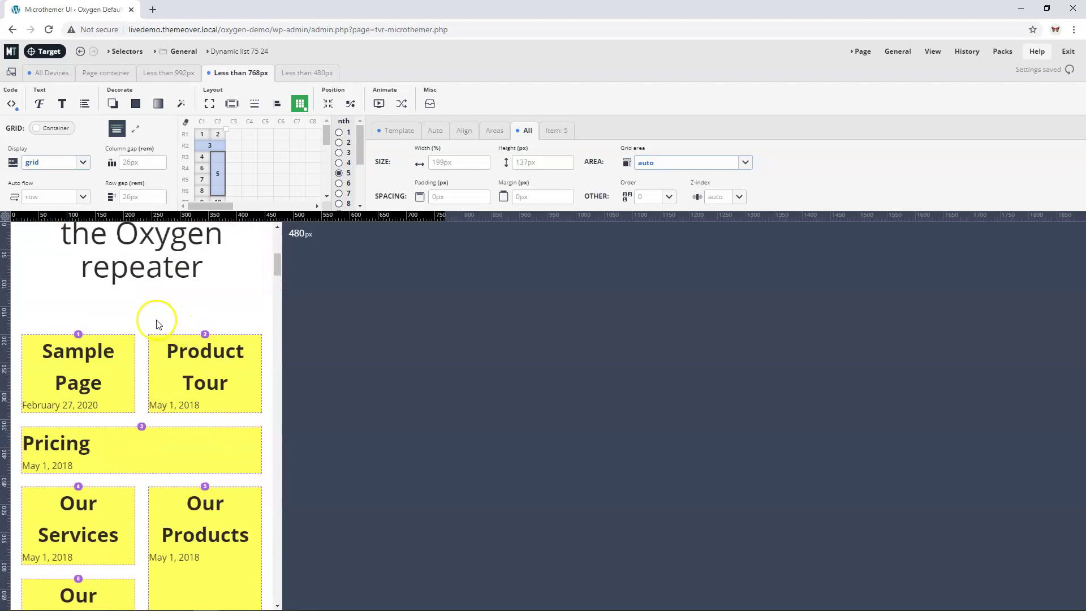
left_click(309, 73)
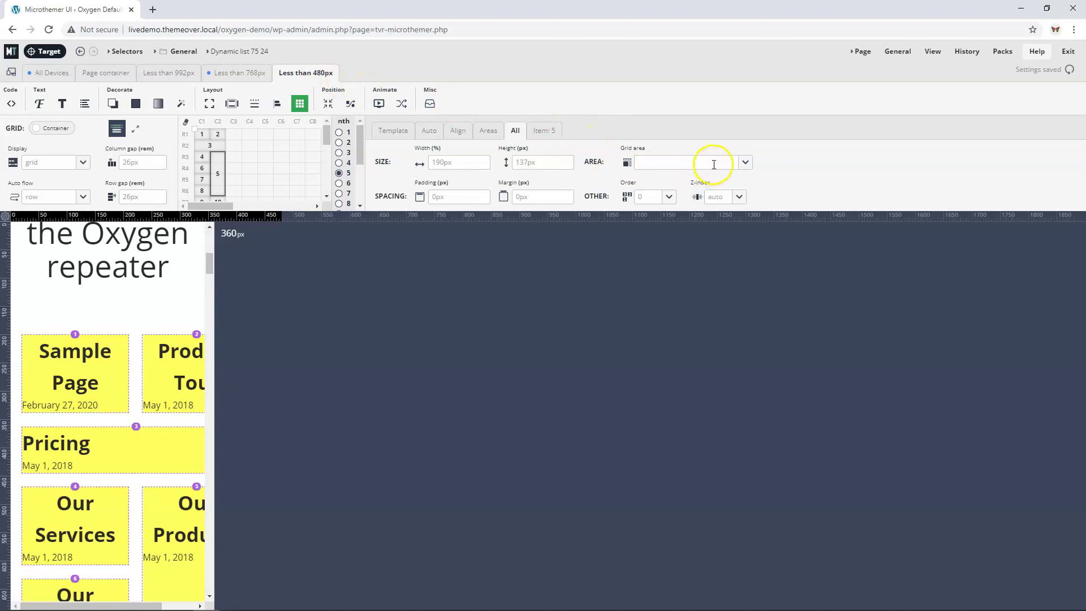
- Below 480px, reset Grid area to auto and reduce the mini grid to one column
left_click(745, 163)
left_click(722, 176)
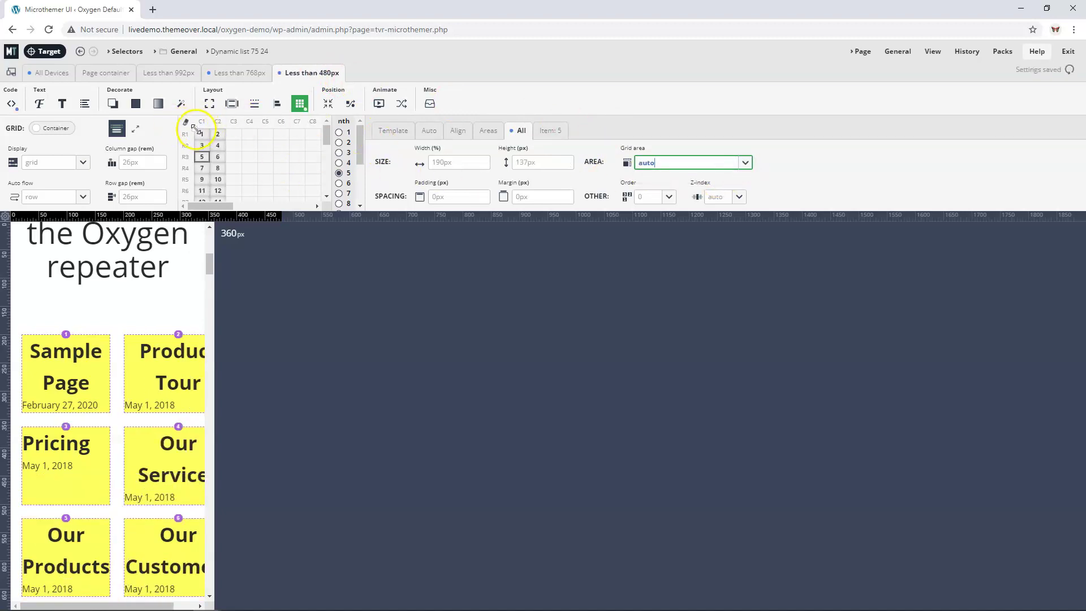
left_click_drag(194, 128, 209, 145)
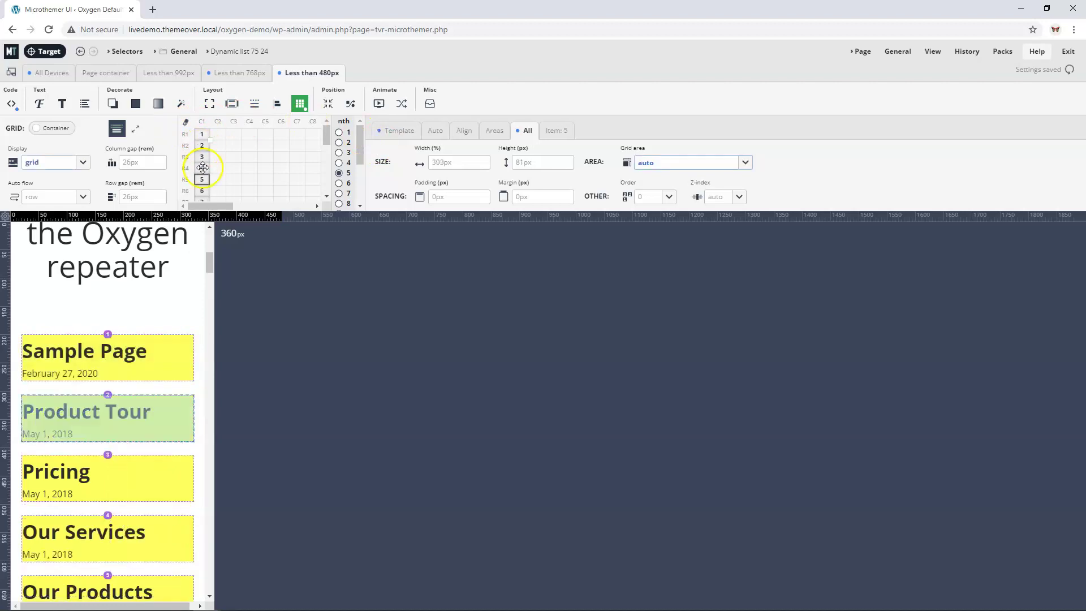
scroll(161, 354, "down", 7)
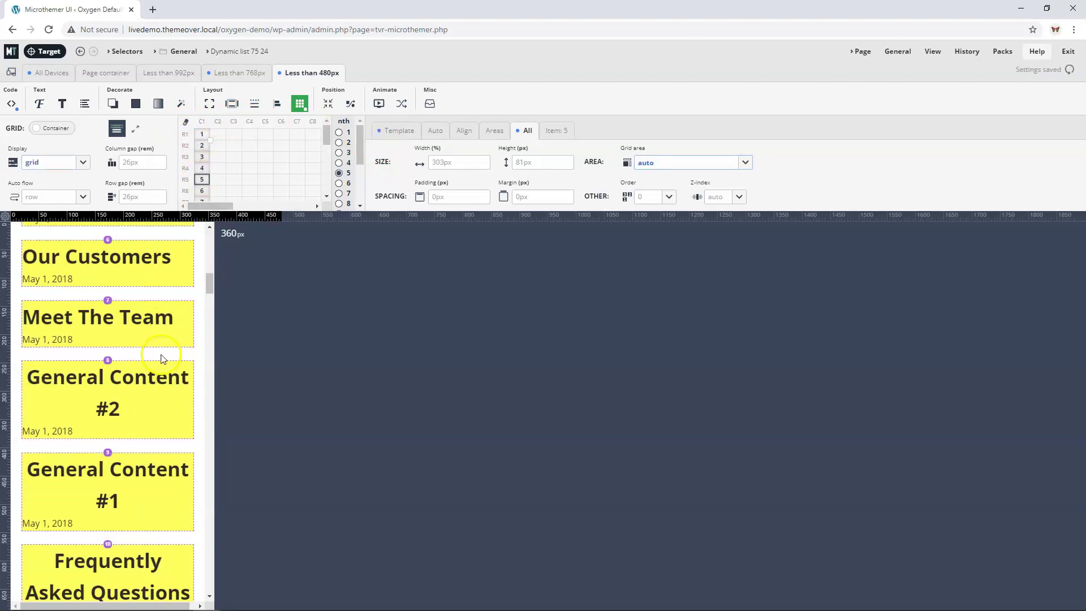
scroll(161, 356, "down", 8)
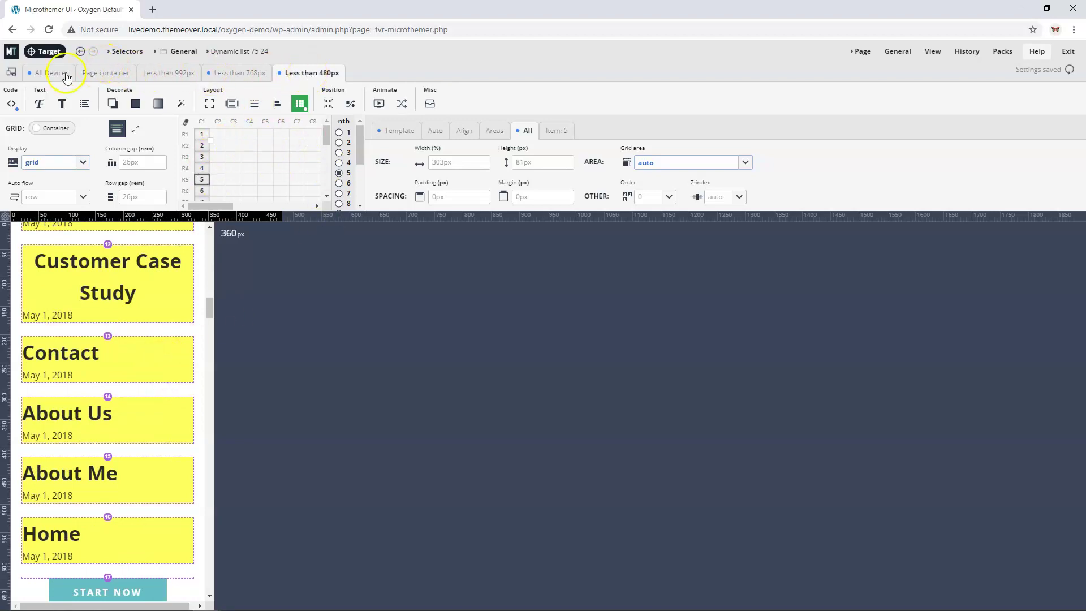
- Switch to the All Devices breakpoint, scroll the three-column spanning grid into view, and open the View menu
left_click(48, 80)
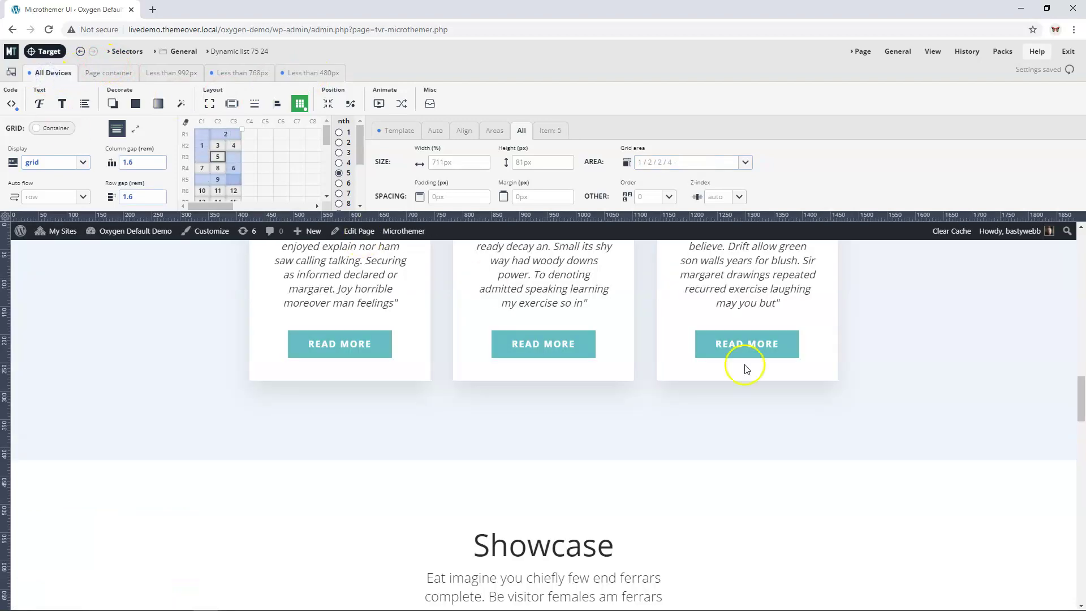
scroll(747, 368, "up", 10)
scroll(816, 385, "up", 6)
scroll(824, 368, "down", 1)
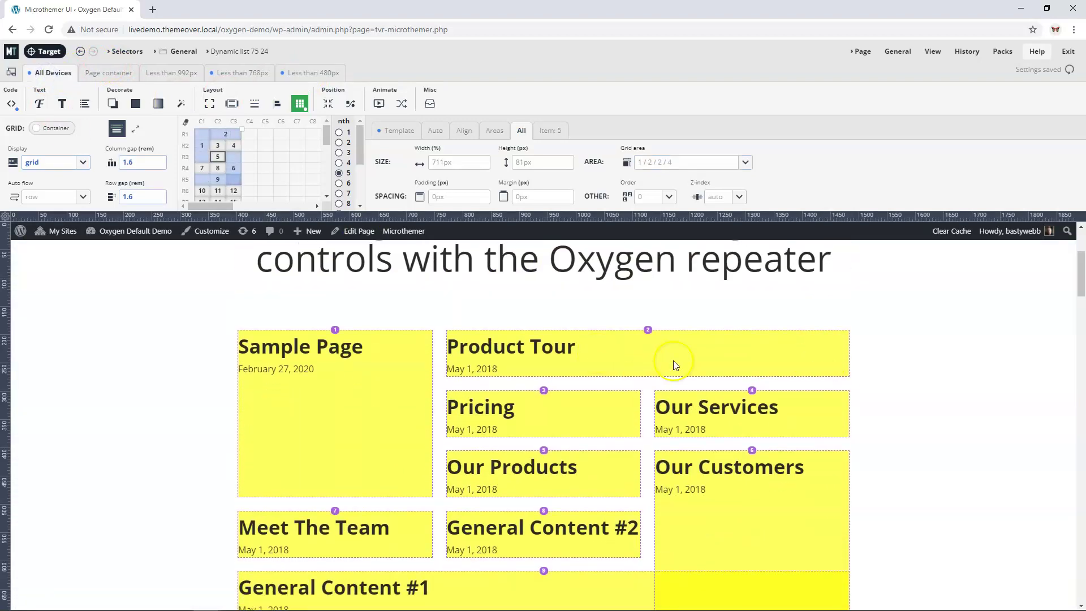
left_click(931, 52)
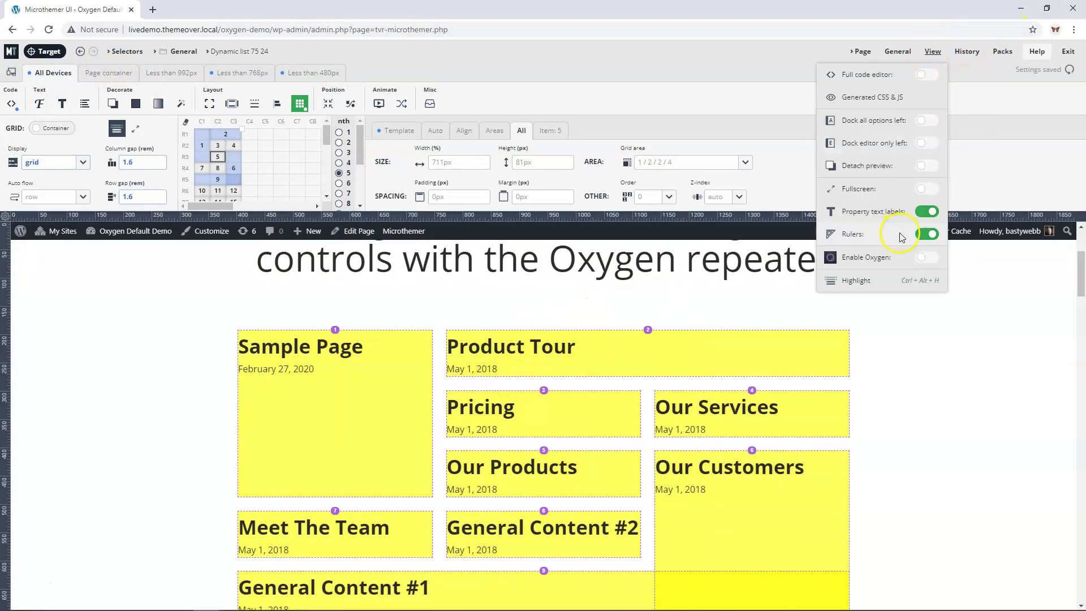